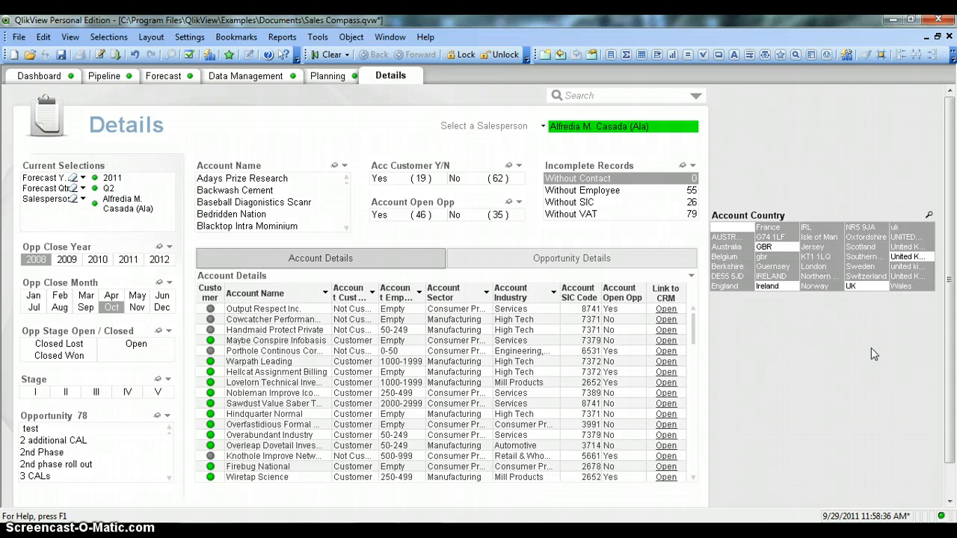
- Search the Account Country list box for "Lond" and shorten the search text to "L"
{"action": "left_click", "coordinate": [899, 319]}
{"action": "left_click", "coordinate": [869, 289]}
{"action": "left_click", "coordinate": [787, 215]}
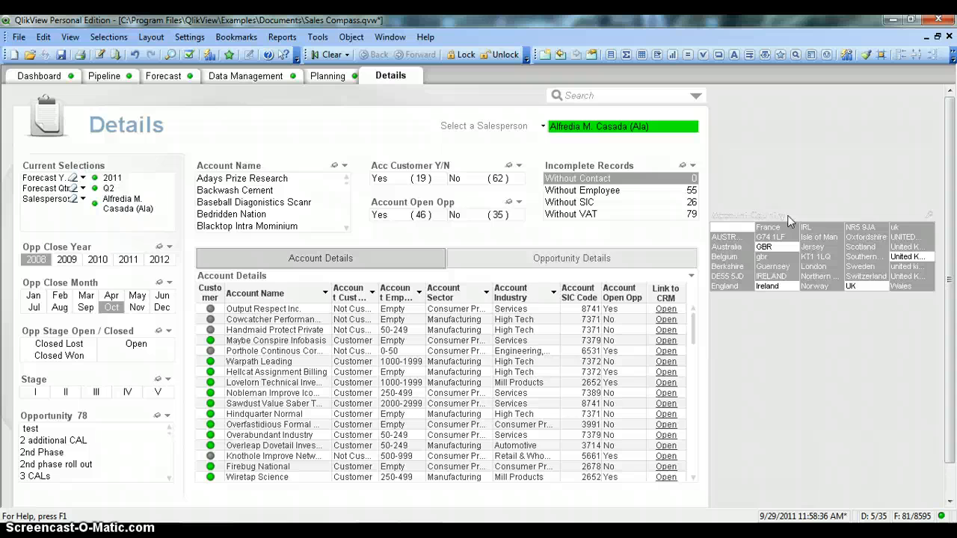
{"action": "type", "text": "Lon"}
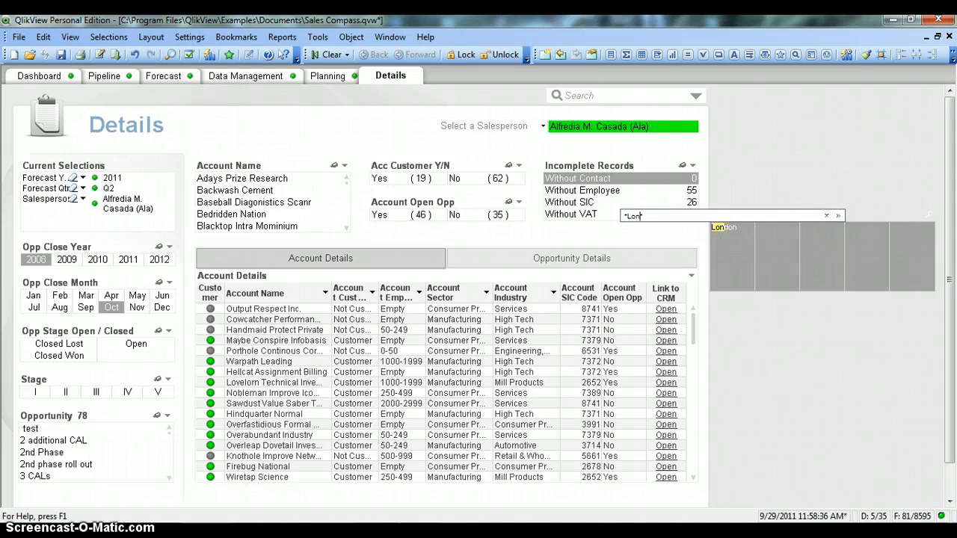
{"action": "type", "text": "d"}
{"action": "key", "text": "BackSpace"}
{"action": "key", "text": "BackSpace"}
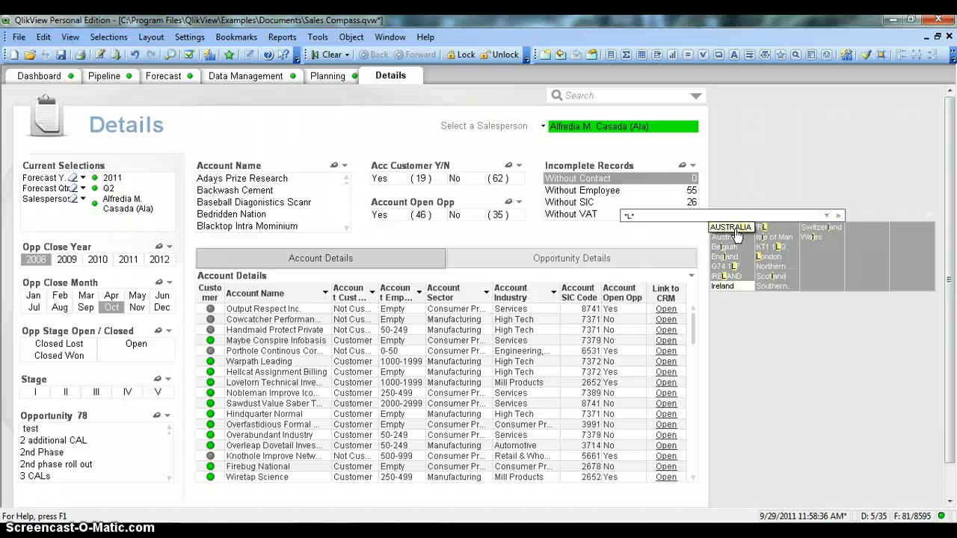
{"action": "left_click", "coordinate": [632, 216]}
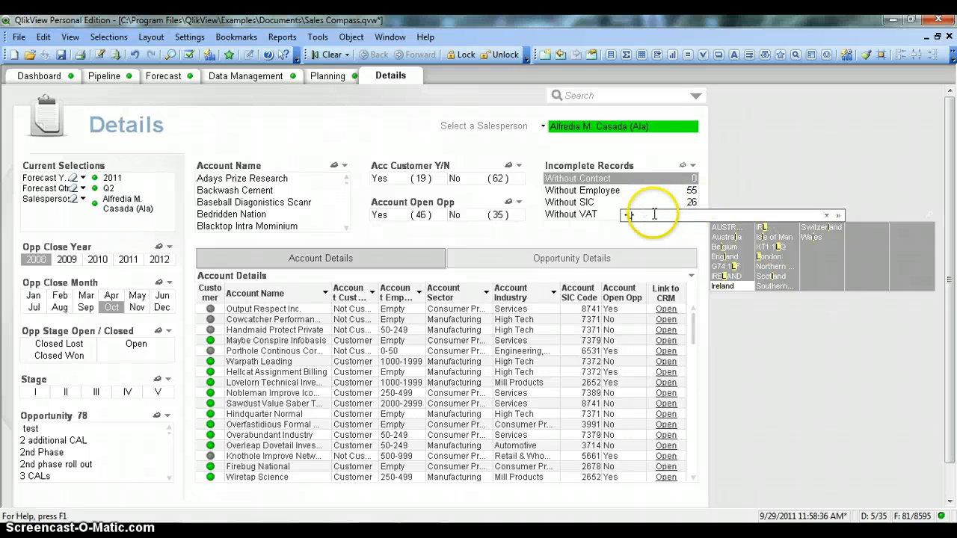
- Extend the Account Country search for "L" to the other fields and examine the matching values grouped by field
{"action": "left_click", "coordinate": [838, 220]}
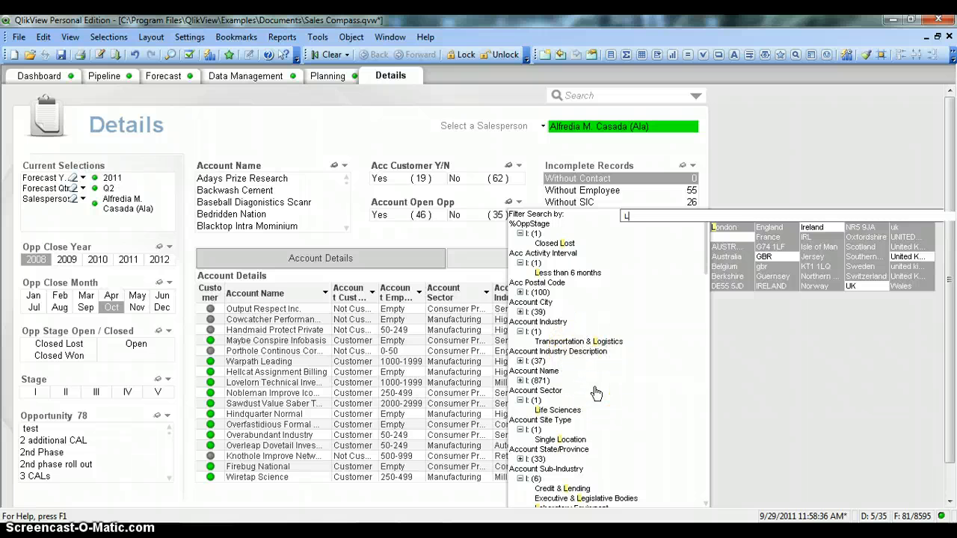
{"action": "scroll", "coordinate": [596, 394], "scroll_direction": "down", "scroll_amount": 5}
{"action": "scroll", "coordinate": [599, 398], "scroll_direction": "down", "scroll_amount": 2}
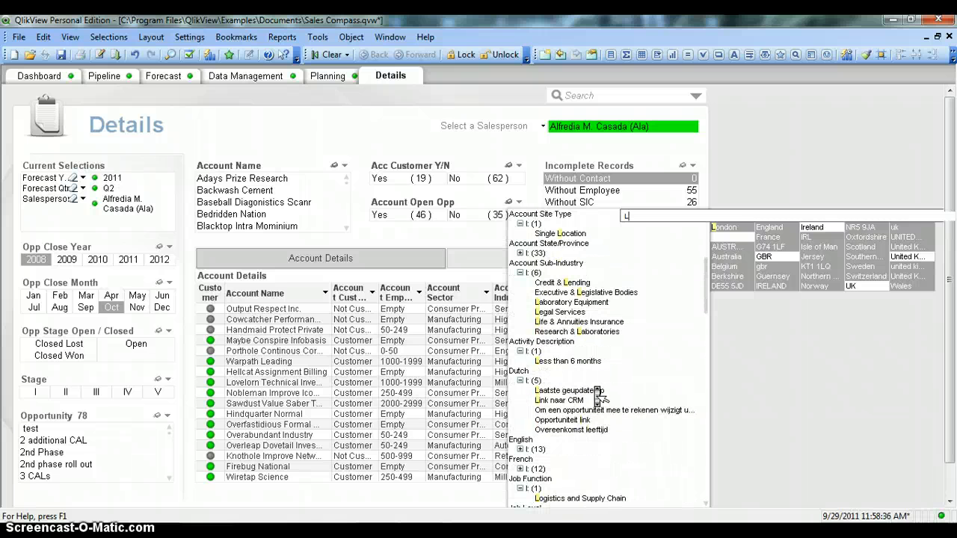
{"action": "scroll", "coordinate": [598, 396], "scroll_direction": "down", "scroll_amount": 6}
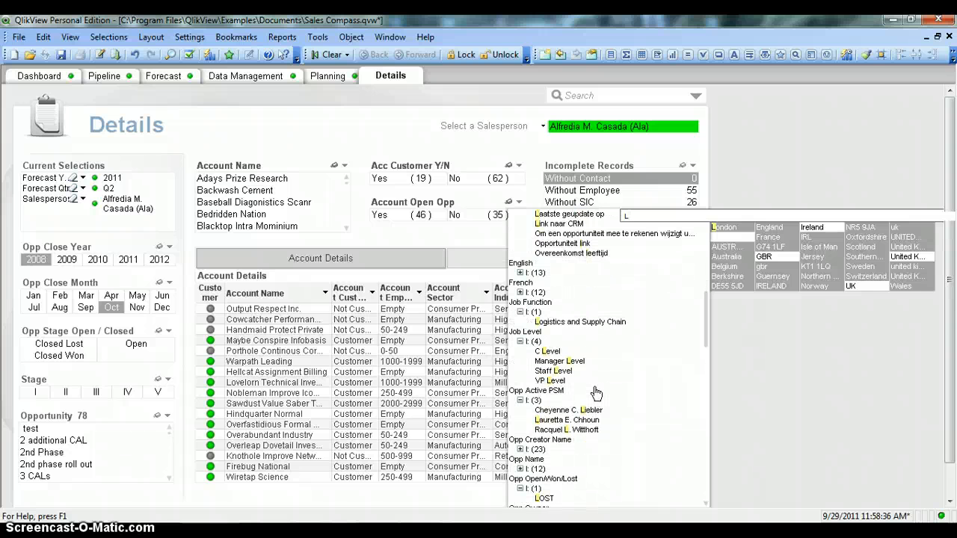
{"action": "scroll", "coordinate": [596, 393], "scroll_direction": "down", "scroll_amount": 2}
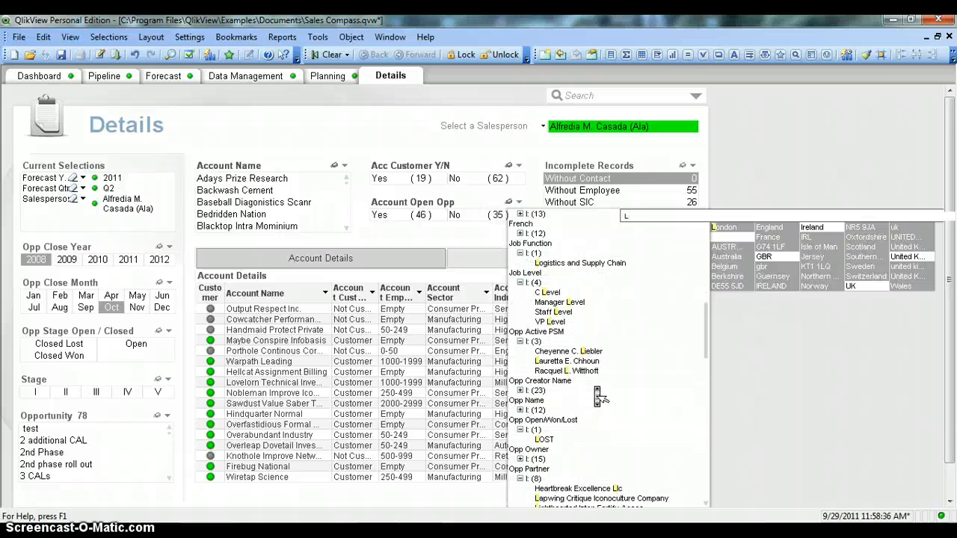
{"action": "scroll", "coordinate": [596, 393], "scroll_direction": "up", "scroll_amount": 8}
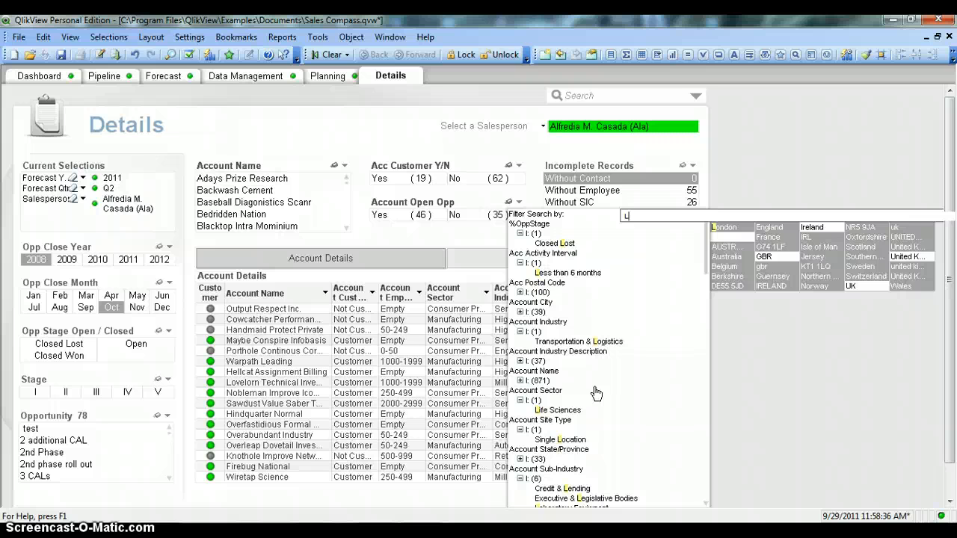
{"action": "key", "text": "BackSpace"}
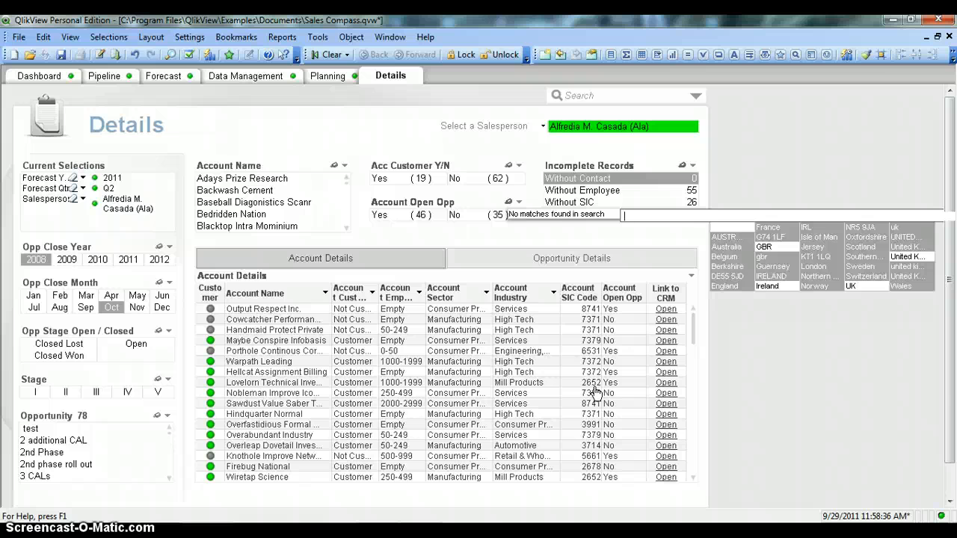
{"action": "key", "text": "Escape"}
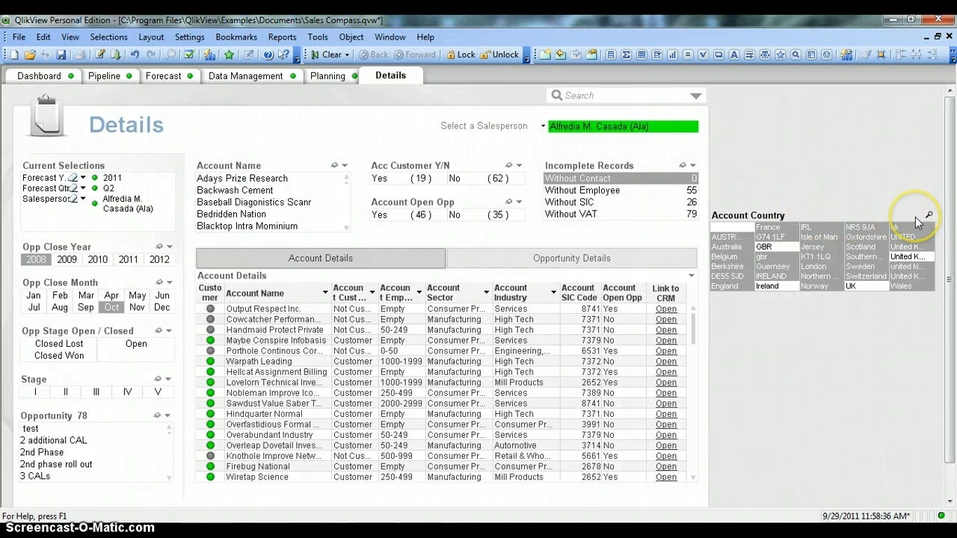
- Set the horizontal caption alignment of the Account Country list box to Centered
{"action": "right_click", "coordinate": [780, 223]}
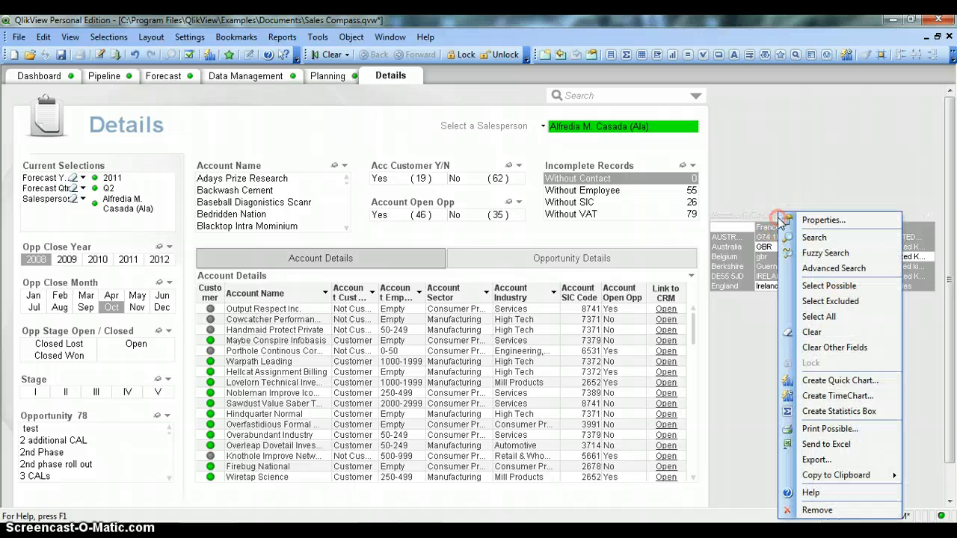
{"action": "left_click", "coordinate": [800, 225]}
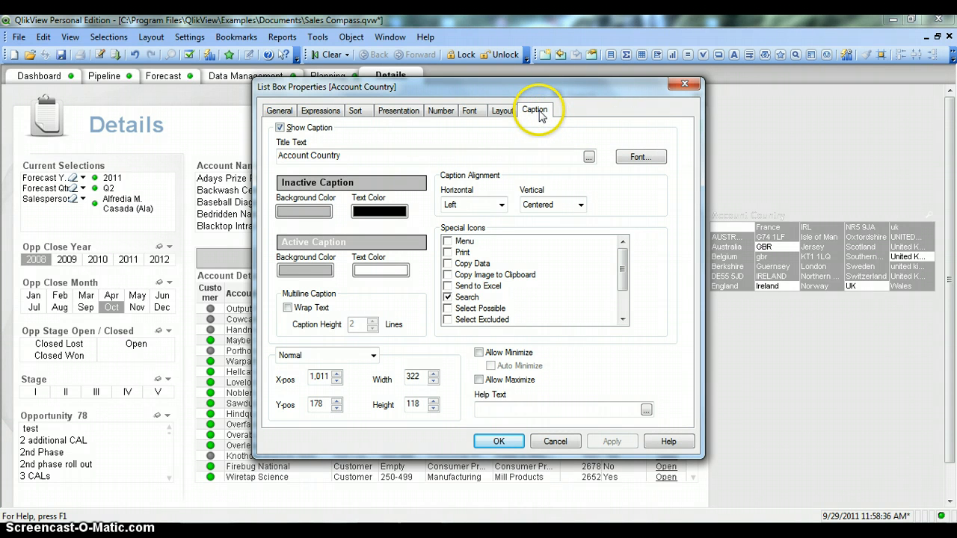
{"action": "left_click", "coordinate": [494, 206]}
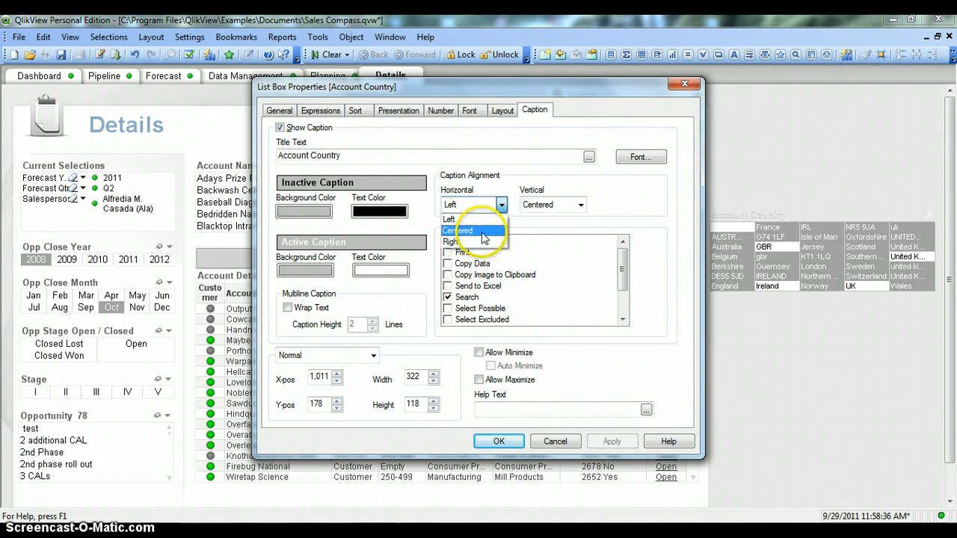
{"action": "left_click", "coordinate": [483, 236]}
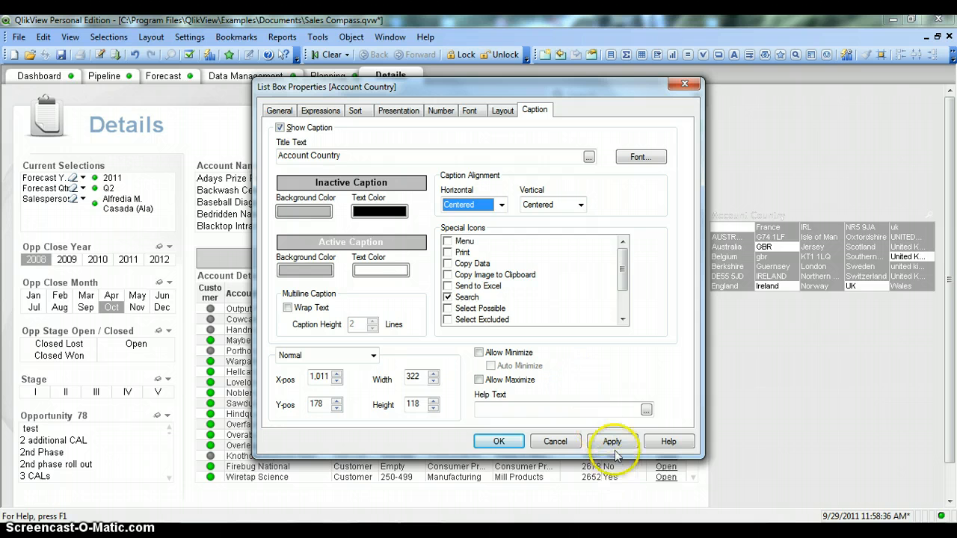
{"action": "left_click", "coordinate": [611, 442]}
{"action": "left_click", "coordinate": [497, 441]}
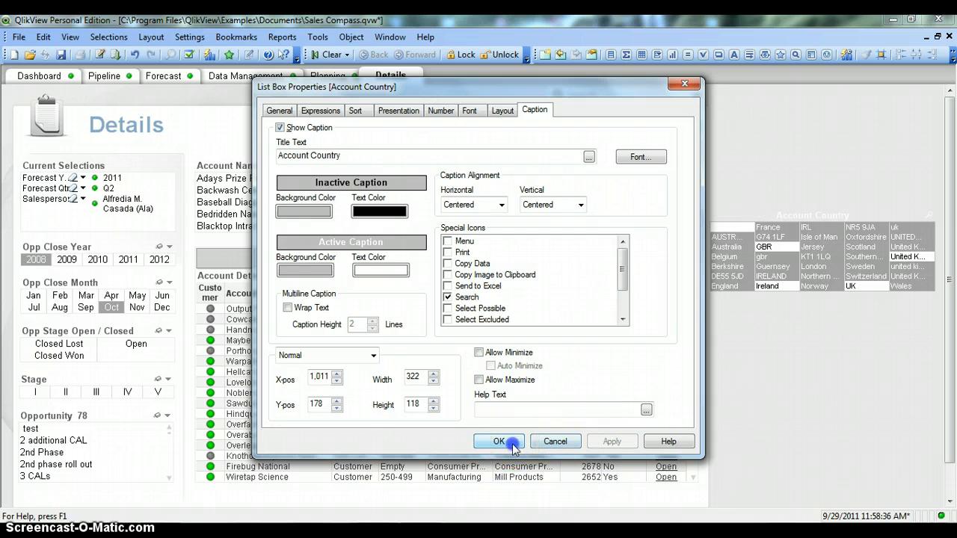
{"action": "left_click", "coordinate": [807, 415]}
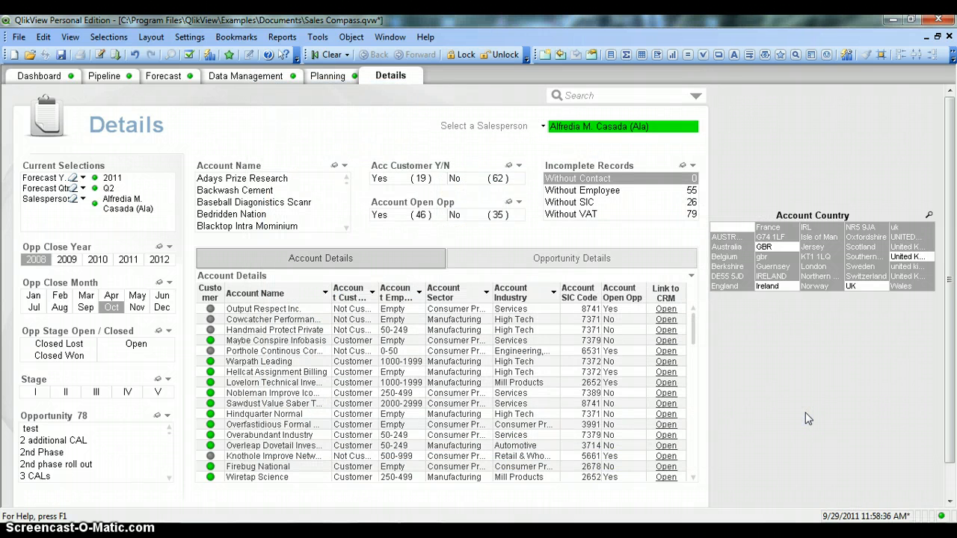
- Set the horizontal caption alignment of the Account Country list box back to Left
{"action": "right_click", "coordinate": [813, 236]}
{"action": "left_click", "coordinate": [845, 216]}
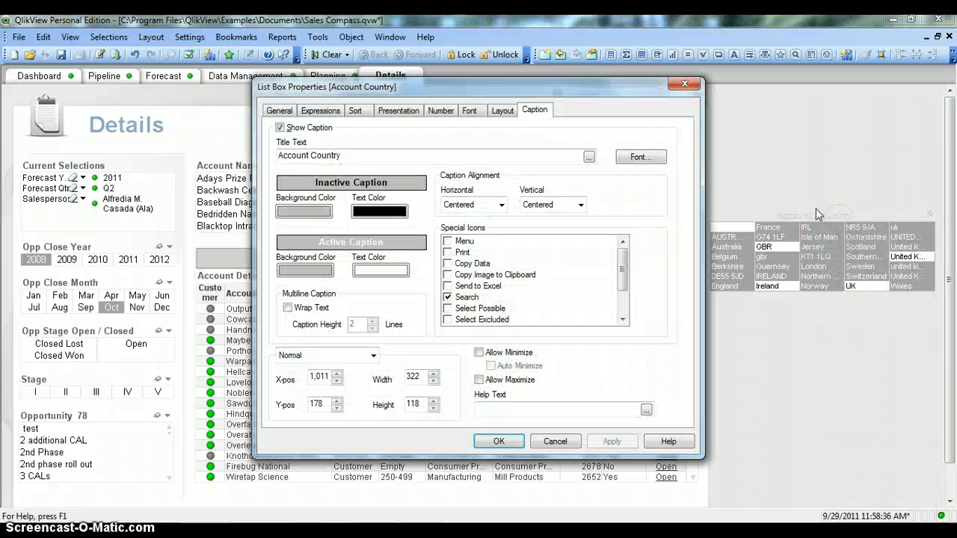
{"action": "left_click", "coordinate": [490, 205]}
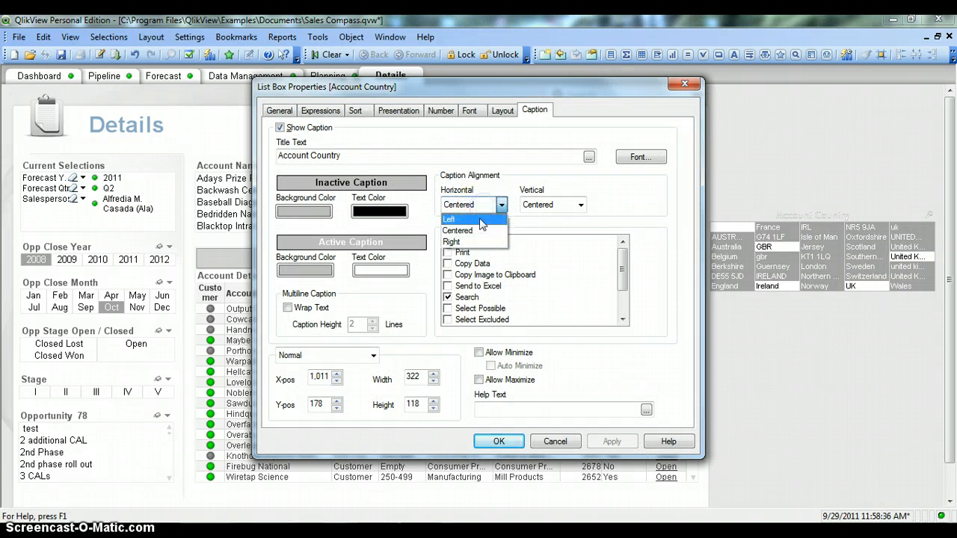
{"action": "left_click", "coordinate": [480, 220]}
{"action": "left_click", "coordinate": [612, 442]}
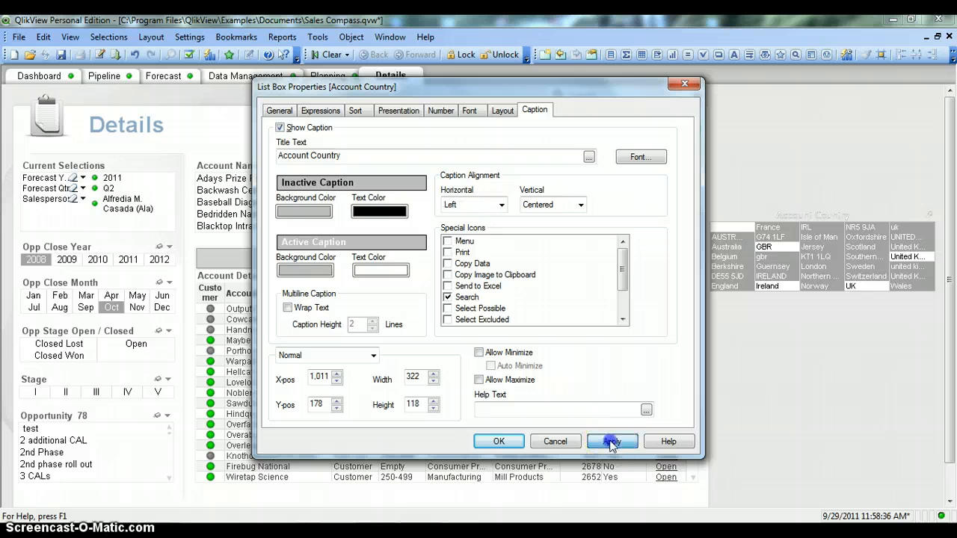
{"action": "left_click", "coordinate": [498, 441]}
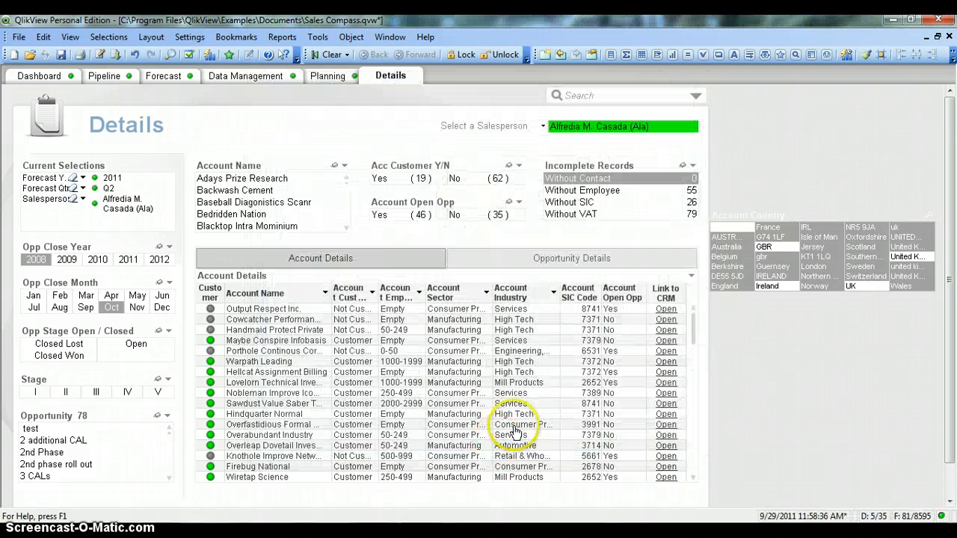
{"action": "left_click", "coordinate": [790, 366]}
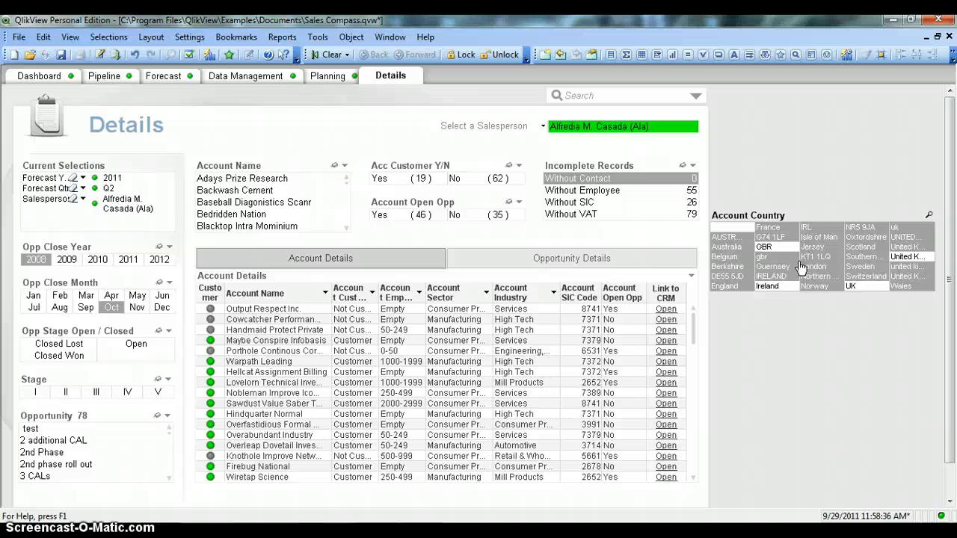
{"action": "left_click", "coordinate": [801, 315]}
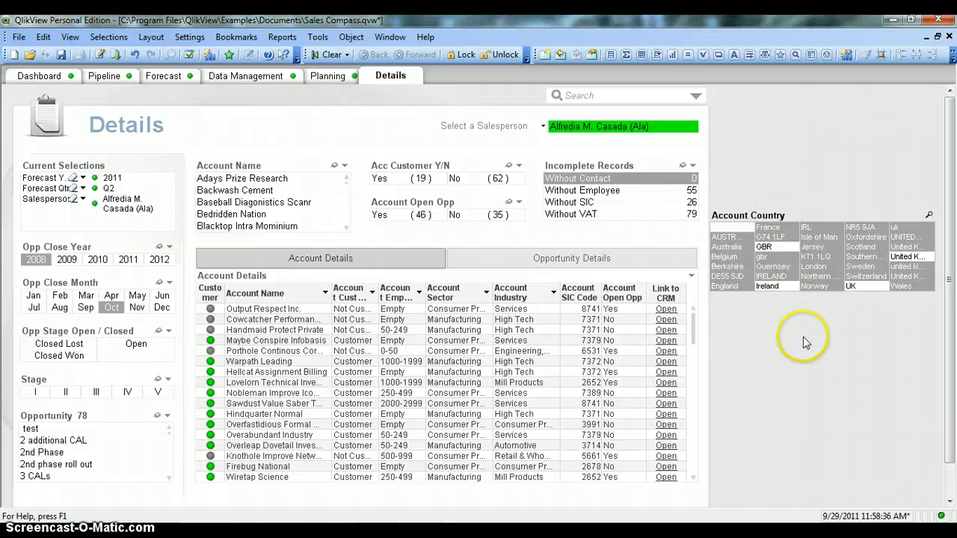
- Enable the Send to Excel special icon in the caption of the Account Country list box
{"action": "right_click", "coordinate": [797, 256]}
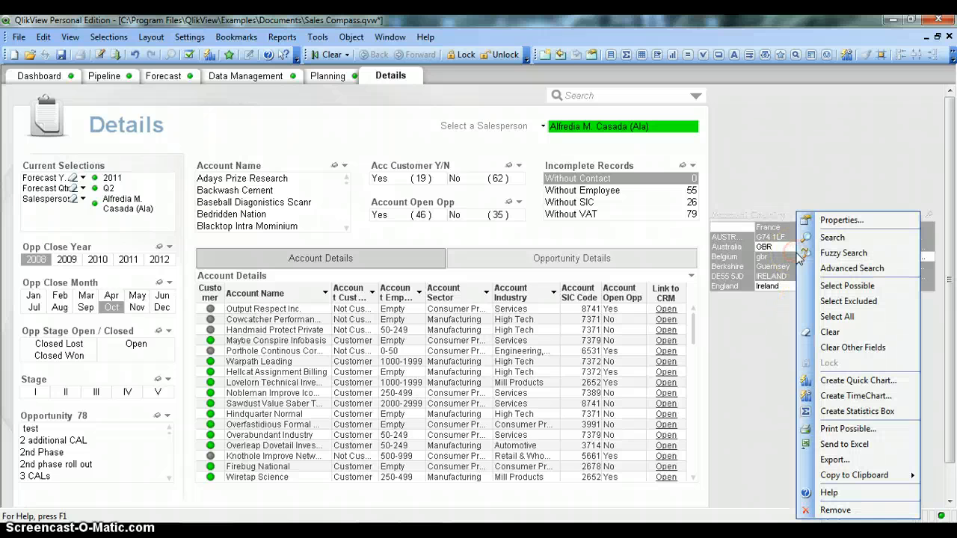
{"action": "left_click", "coordinate": [816, 220]}
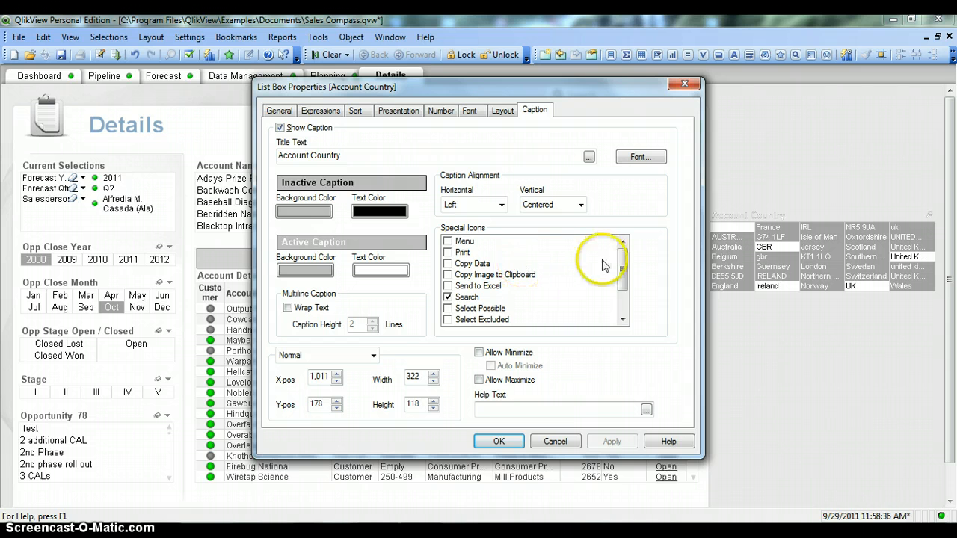
{"action": "mouse_move", "coordinate": [621, 258]}
{"action": "left_mouse_down"}
{"action": "mouse_move", "coordinate": [625, 298]}
{"action": "mouse_move", "coordinate": [624, 275]}
{"action": "left_mouse_up"}
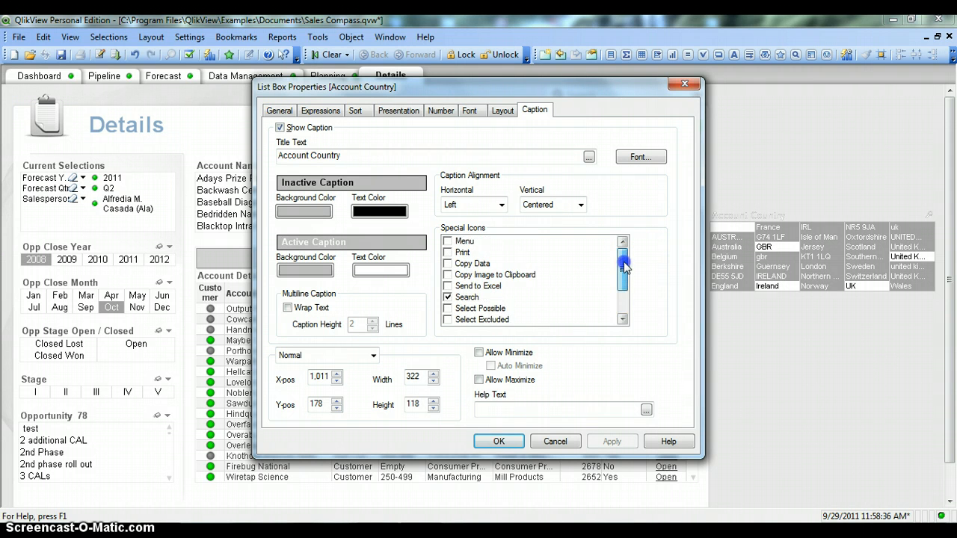
{"action": "left_click", "coordinate": [448, 287]}
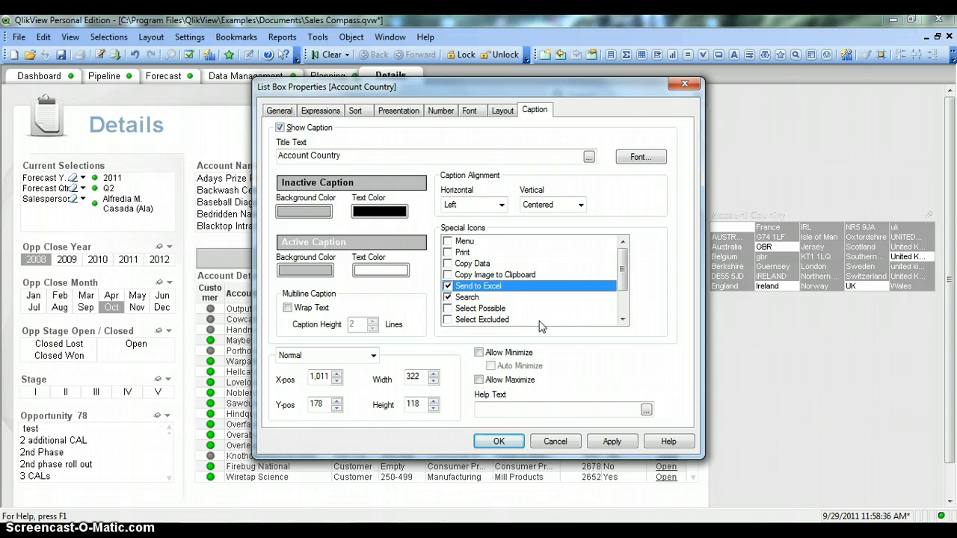
{"action": "left_click", "coordinate": [613, 442]}
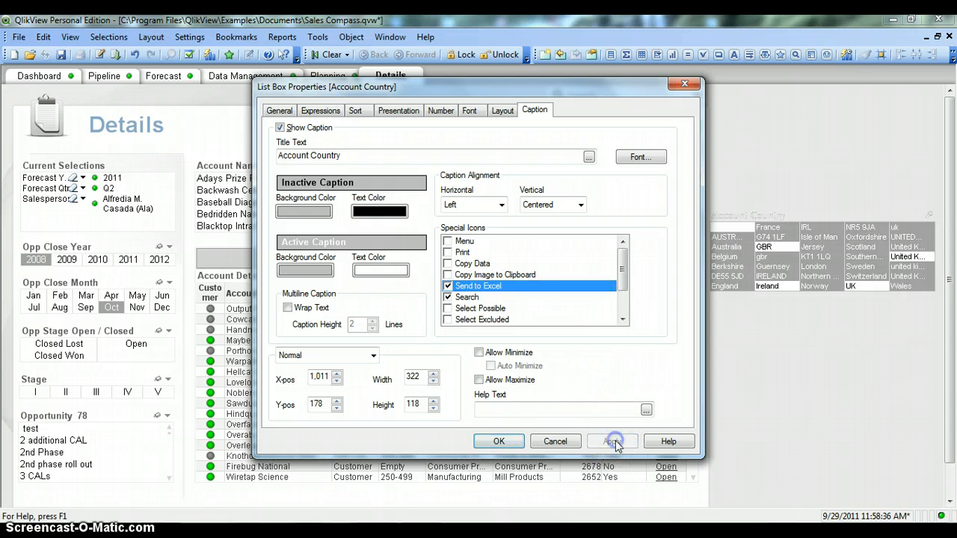
{"action": "left_click", "coordinate": [499, 441]}
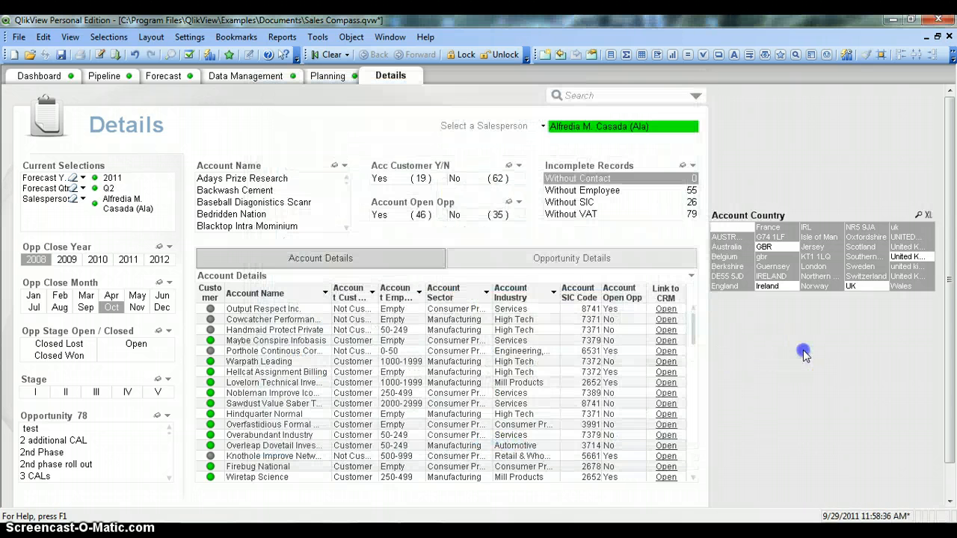
- Send the Account Country list to Excel and inspect the exported countries in column A, including the GBR and Ireland cells
{"action": "left_click", "coordinate": [928, 216]}
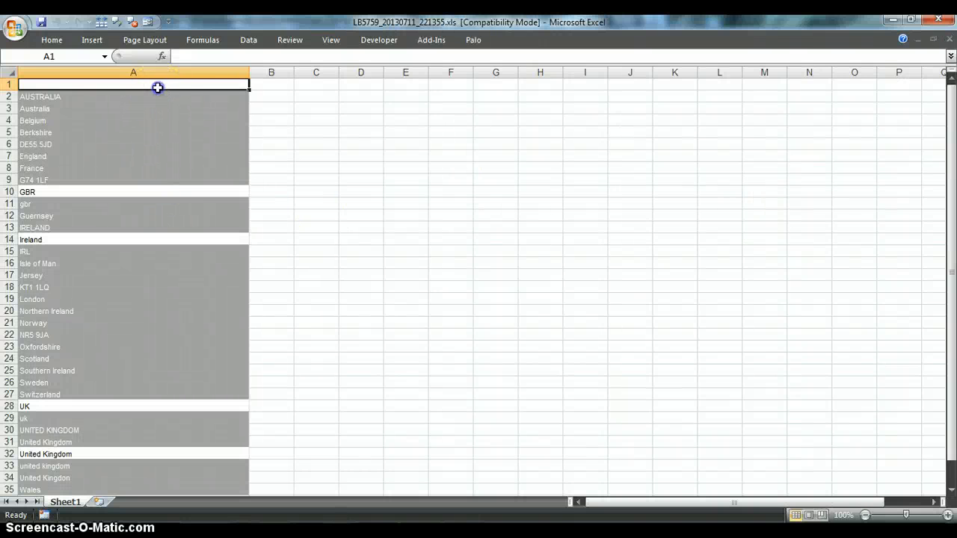
{"action": "left_click_drag", "start_coordinate": [158, 87], "coordinate": [184, 403]}
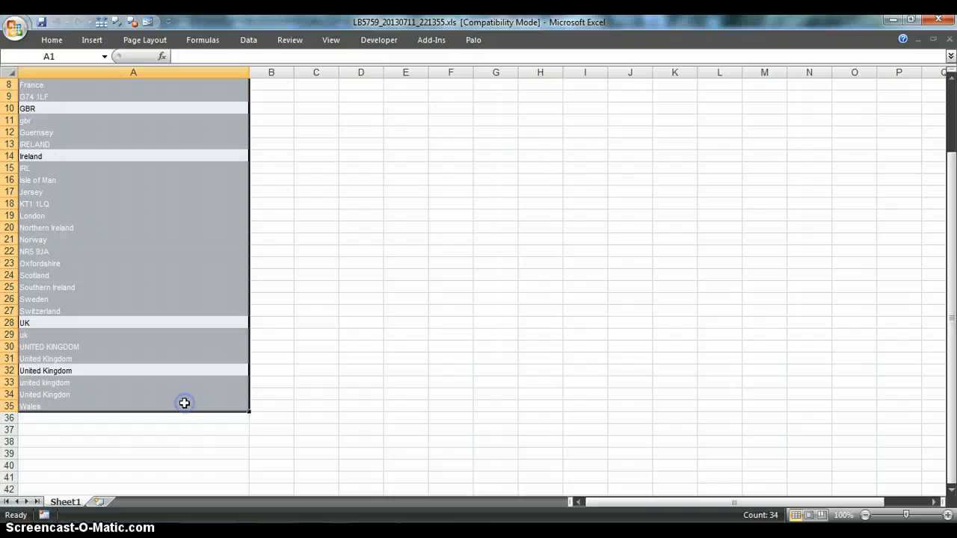
{"action": "left_click", "coordinate": [184, 403]}
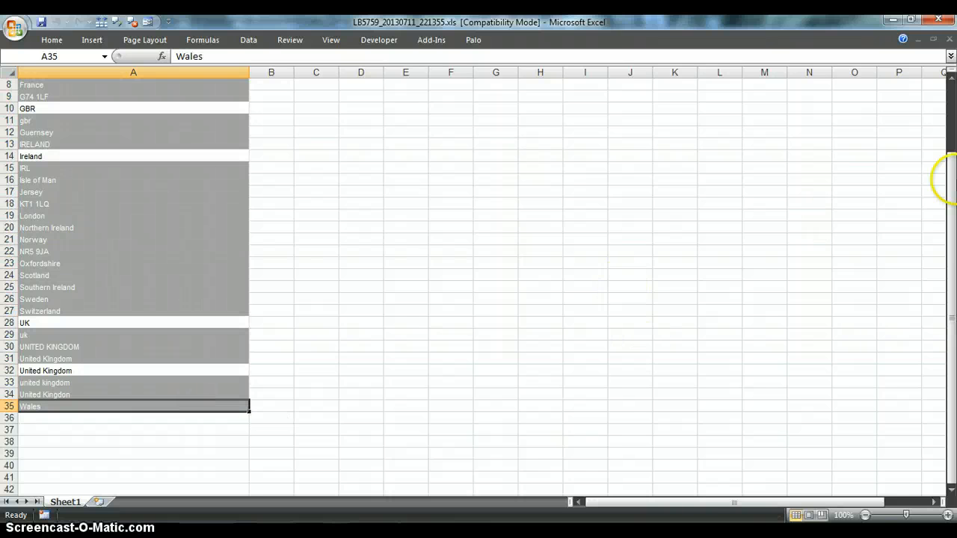
{"action": "left_click_drag", "start_coordinate": [951, 182], "coordinate": [952, 86]}
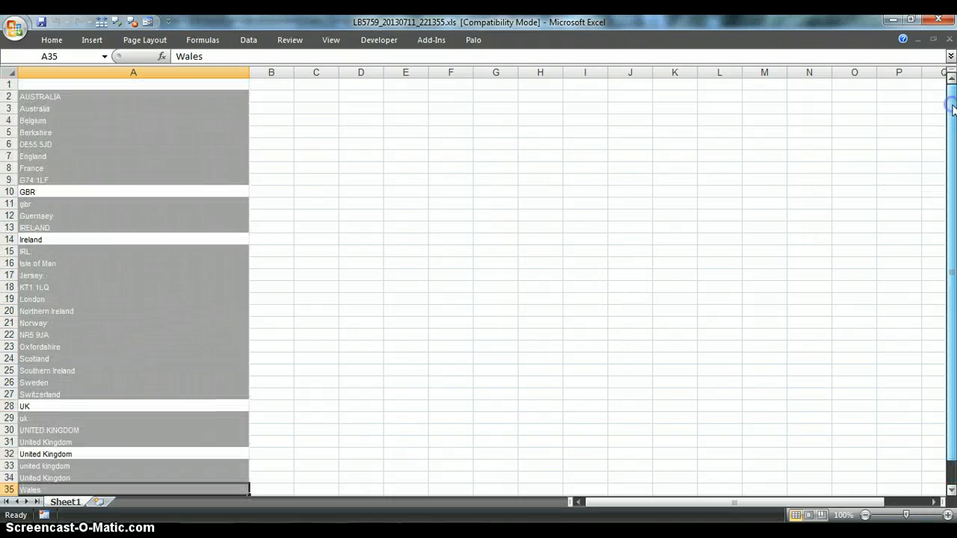
{"action": "left_click", "coordinate": [125, 191]}
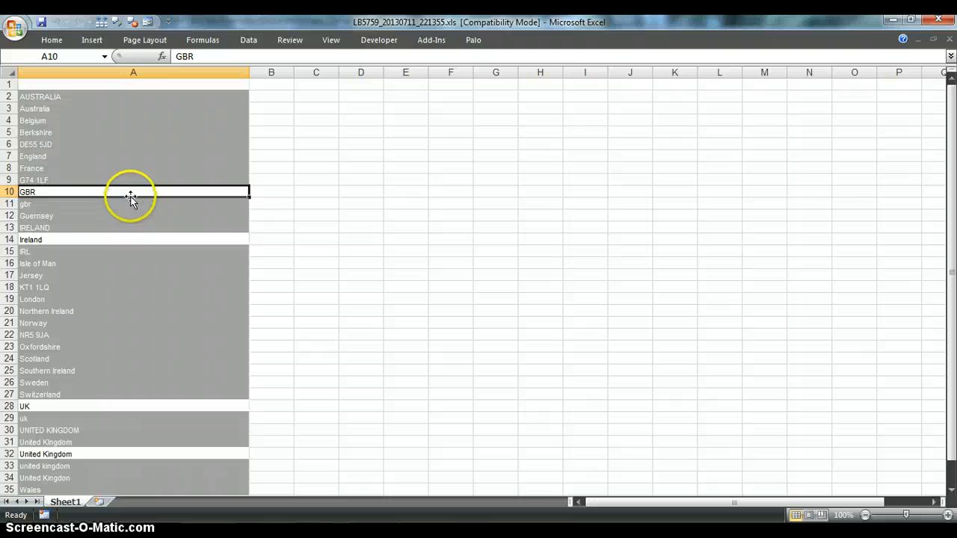
{"action": "left_click", "coordinate": [132, 240]}
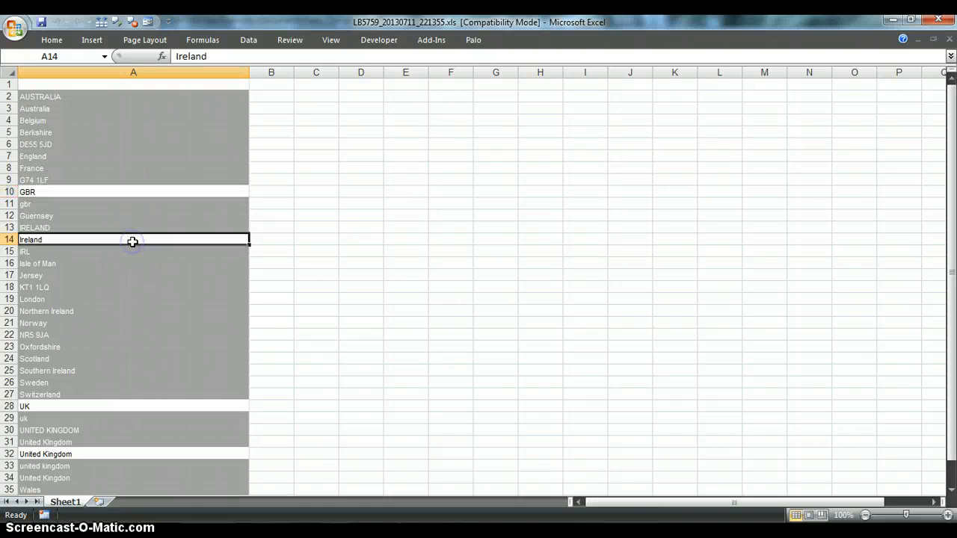
- Inspect the exported UK and United Kingdom cells in column A, and close the workbook and Excel
{"action": "left_click", "coordinate": [132, 407]}
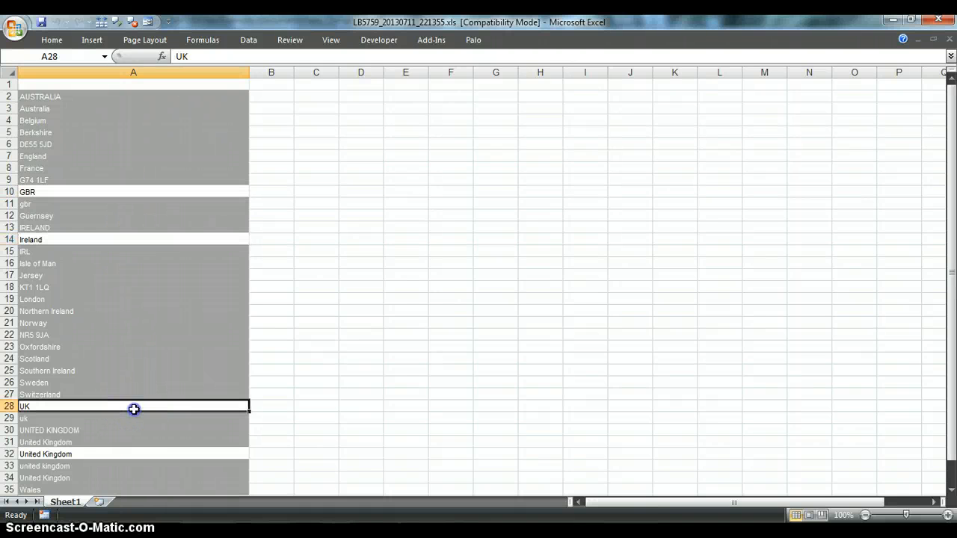
{"action": "left_click", "coordinate": [133, 455]}
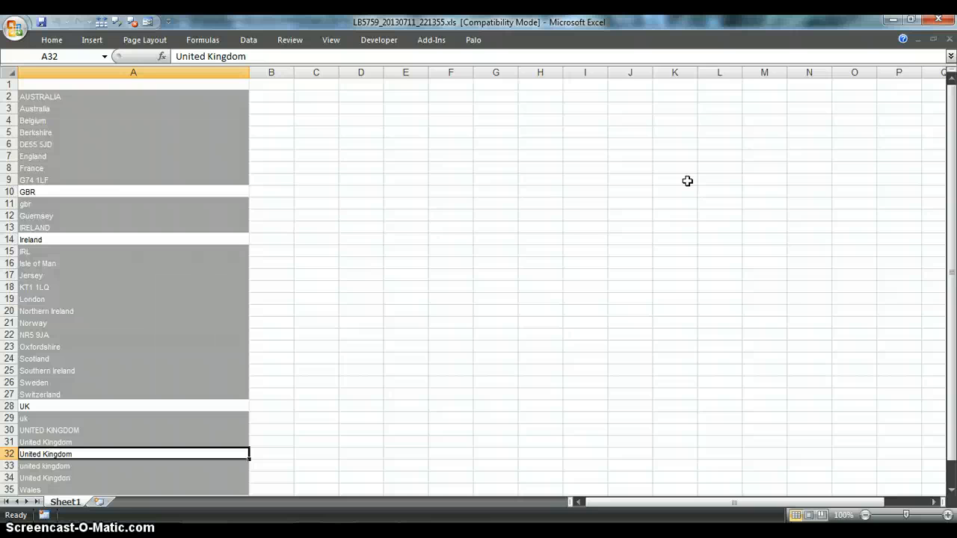
{"action": "key", "text": "alt+f"}
{"action": "key", "text": "c"}
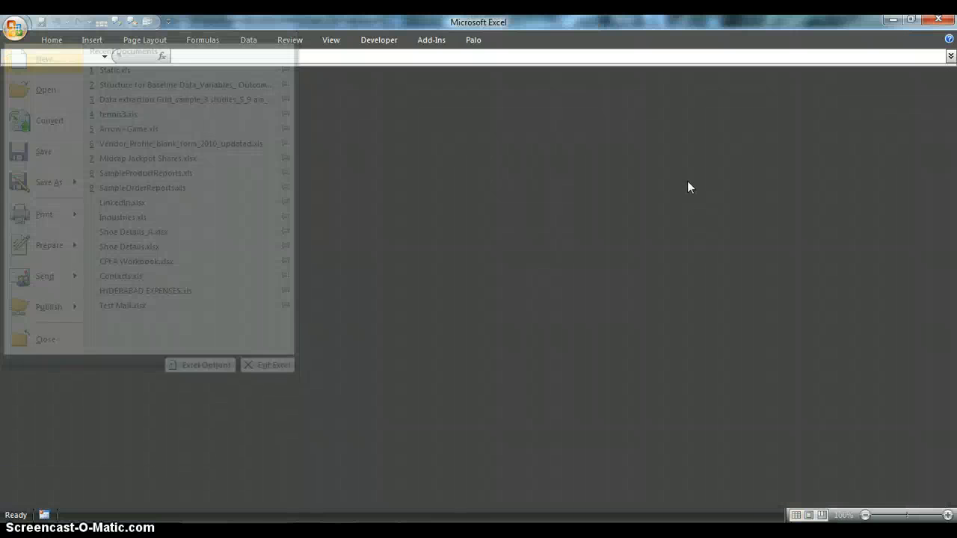
{"action": "left_click", "coordinate": [940, 21]}
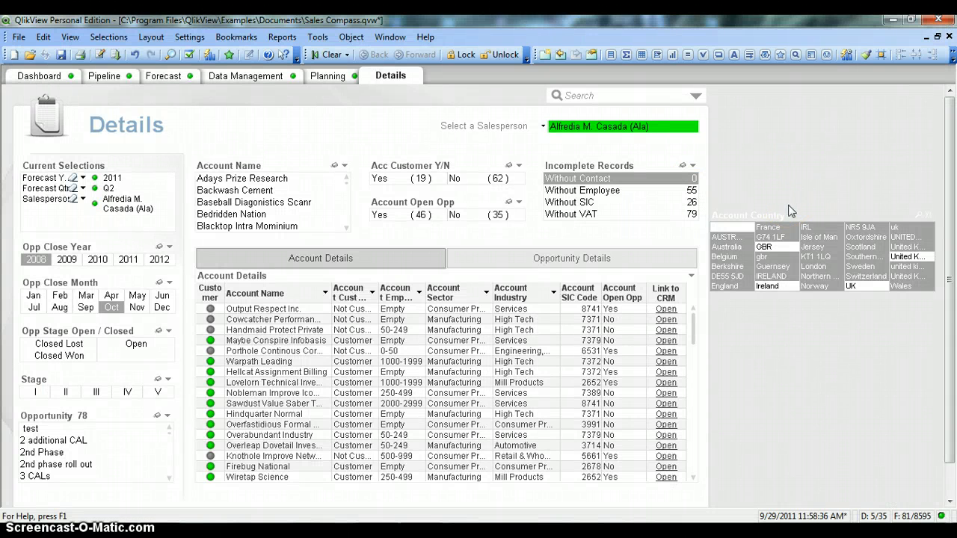
- Enable Allow Minimize in the caption properties of the Account Country list box
{"action": "left_click", "coordinate": [815, 320]}
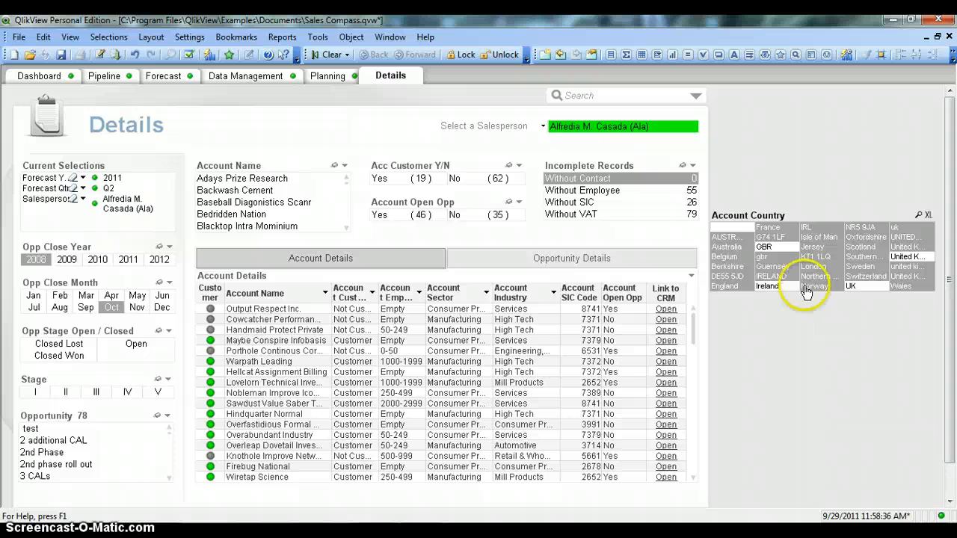
{"action": "right_click", "coordinate": [782, 214]}
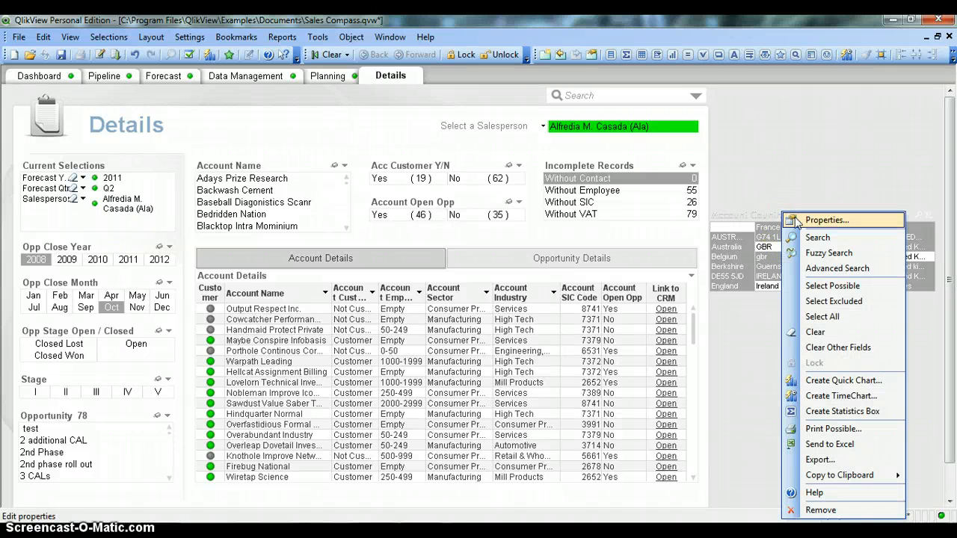
{"action": "left_click", "coordinate": [794, 220]}
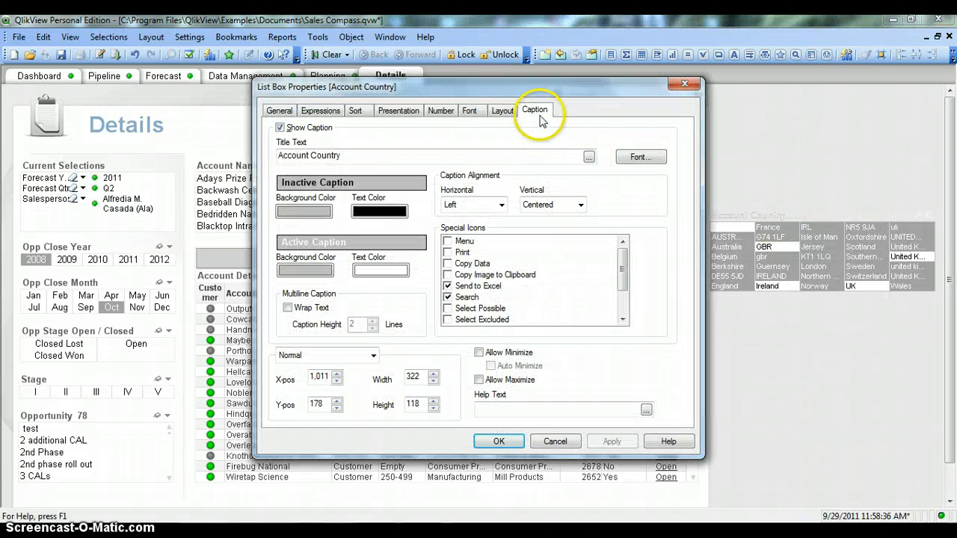
{"action": "left_click", "coordinate": [516, 354]}
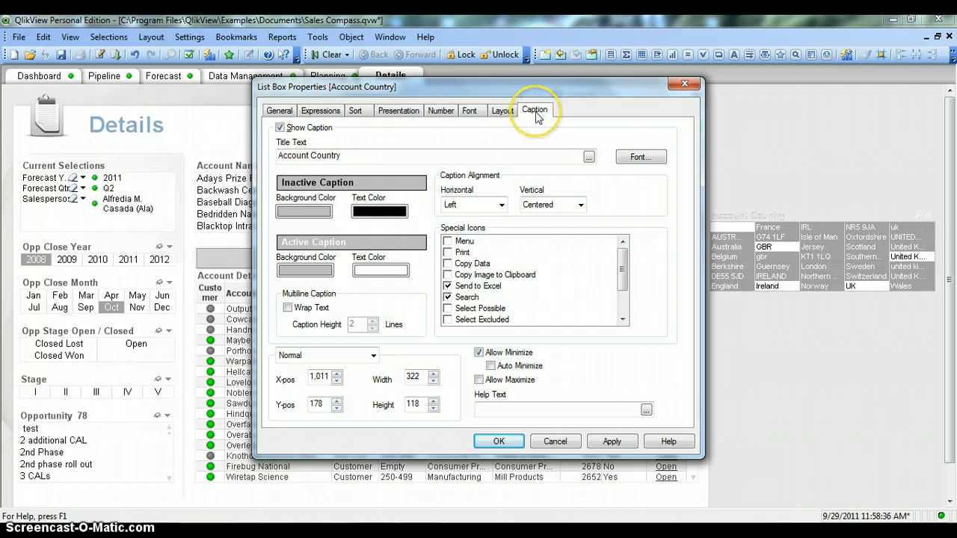
{"action": "left_click", "coordinate": [499, 442]}
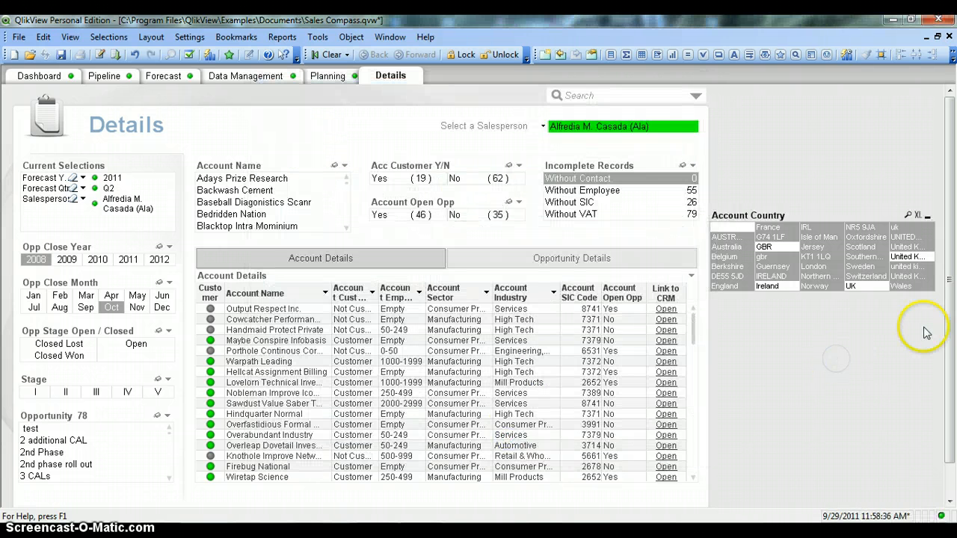
- Minimize the Account Country list box, widening its minimized bar to fit the full title, and restore it to the sheet
{"action": "left_click", "coordinate": [928, 217]}
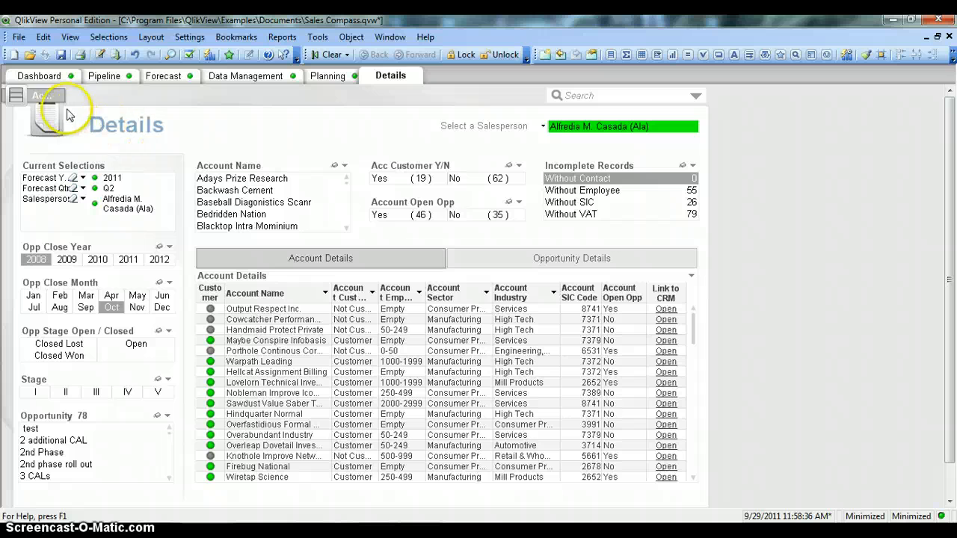
{"action": "left_click_drag", "start_coordinate": [65, 96], "coordinate": [127, 95]}
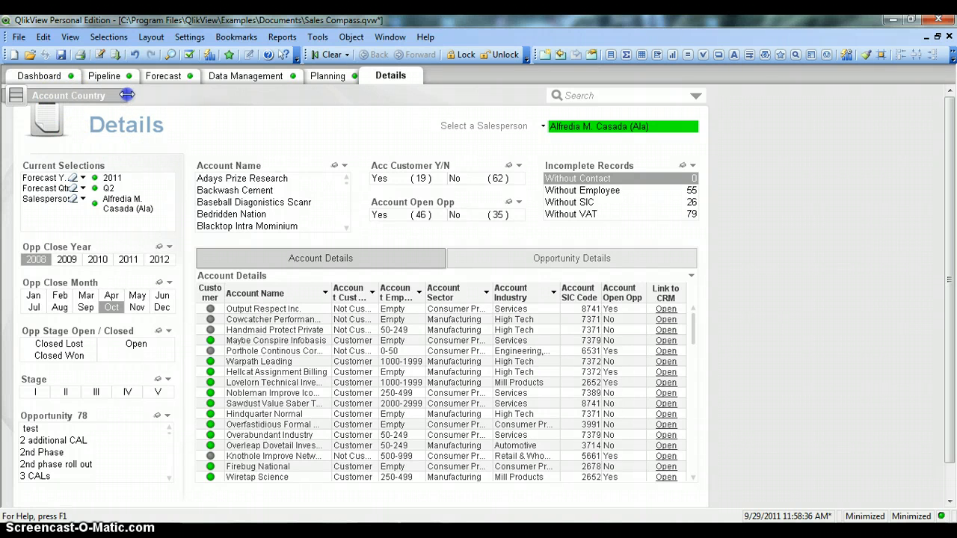
{"action": "left_click", "coordinate": [17, 99]}
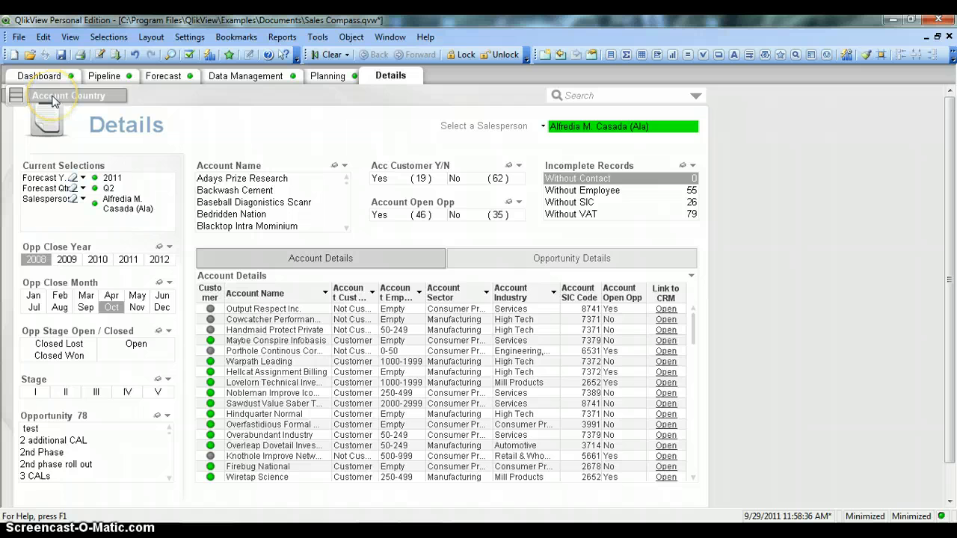
{"action": "double_click", "coordinate": [52, 100]}
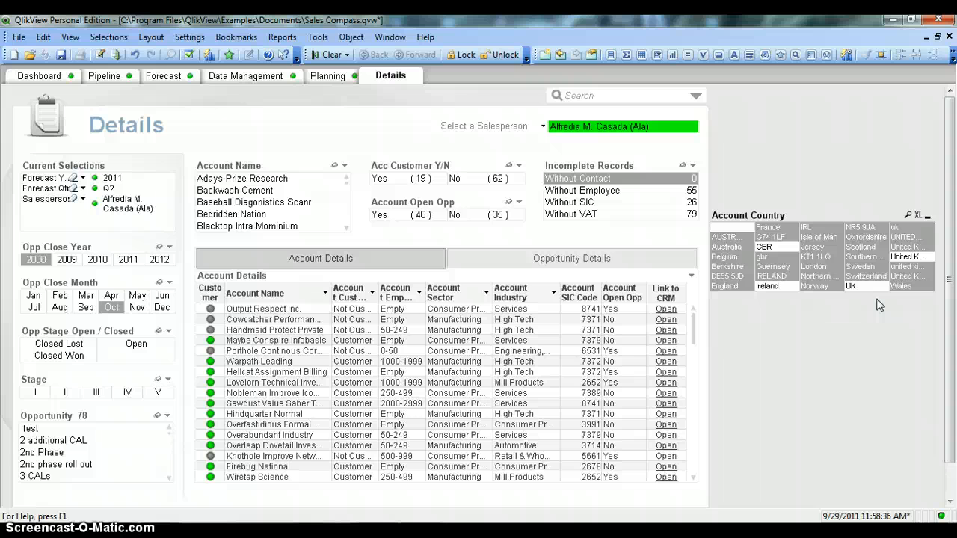
{"action": "left_click", "coordinate": [836, 216]}
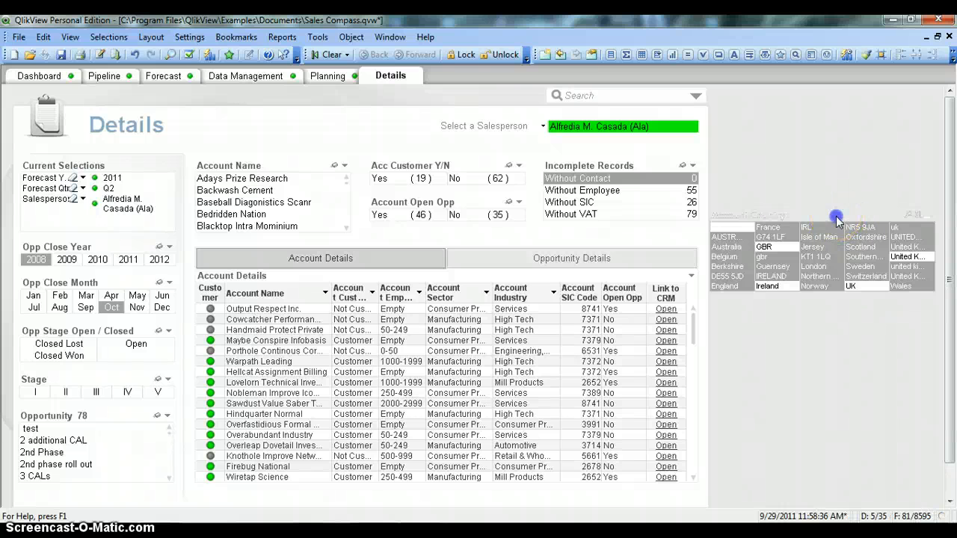
{"action": "right_click", "coordinate": [836, 217]}
{"action": "double_click", "coordinate": [836, 218]}
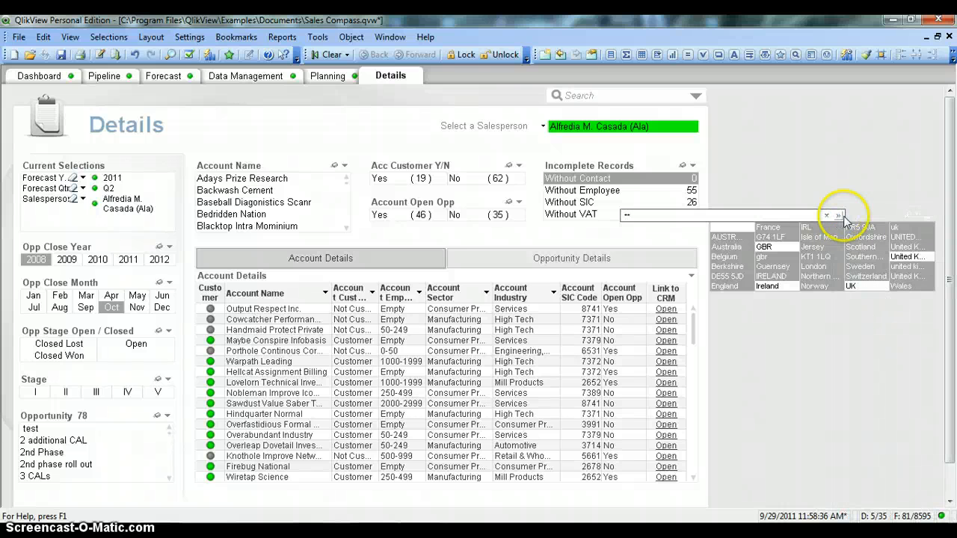
{"action": "left_click", "coordinate": [866, 346]}
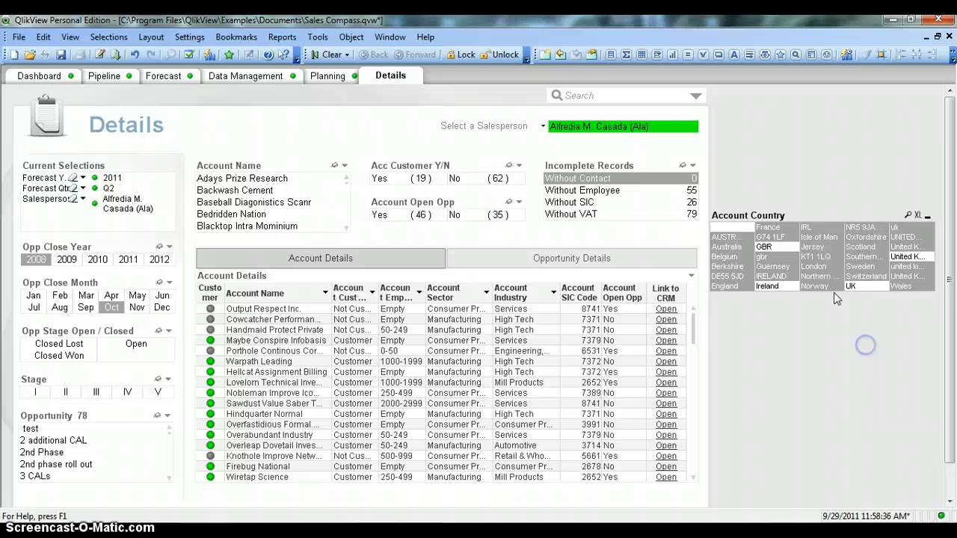
- Examine the expression settings in the properties of the Account Country list box
{"action": "right_click", "coordinate": [800, 224]}
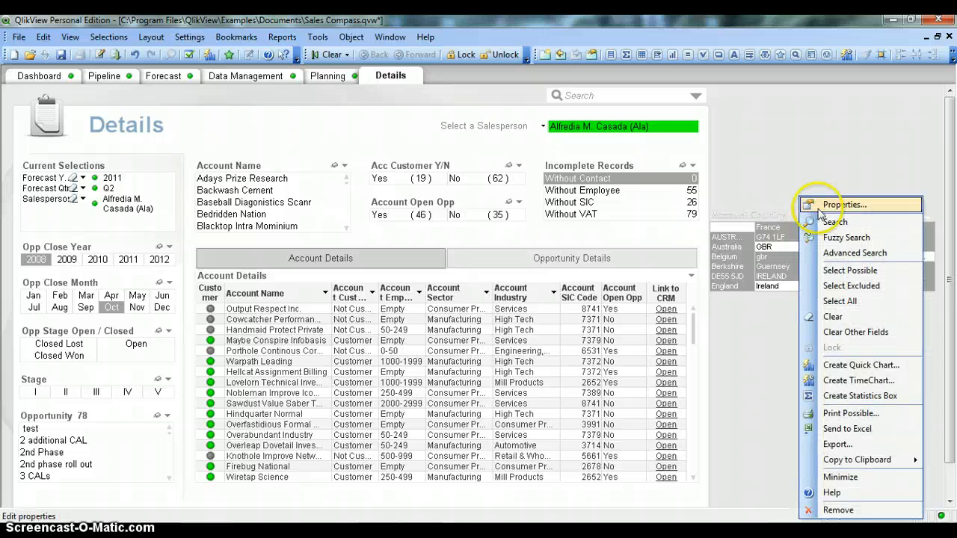
{"action": "left_click", "coordinate": [819, 208]}
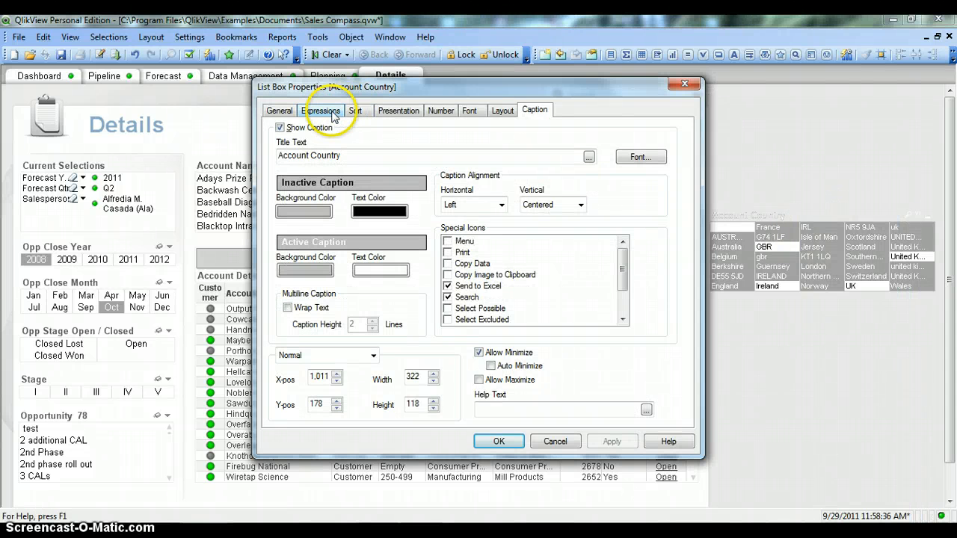
{"action": "left_click", "coordinate": [329, 112]}
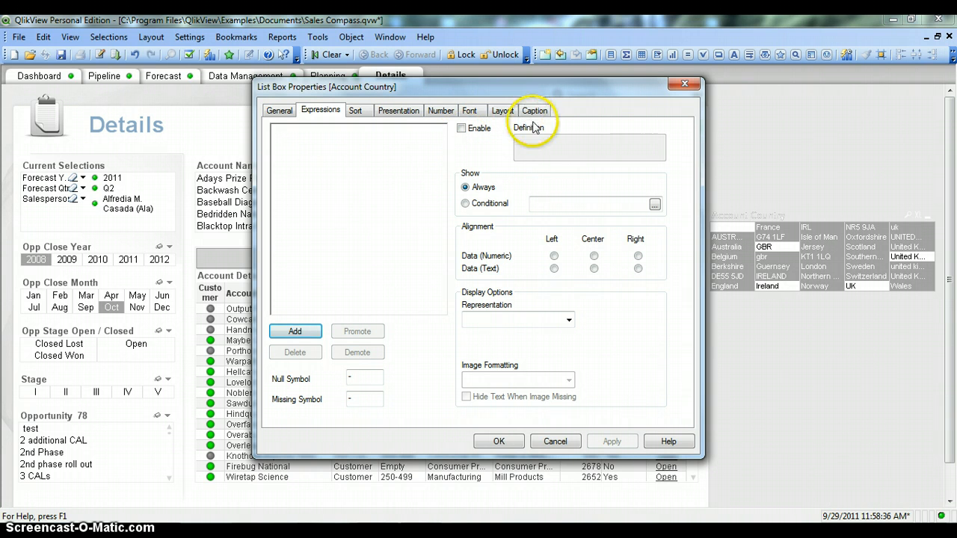
{"action": "left_click", "coordinate": [683, 84]}
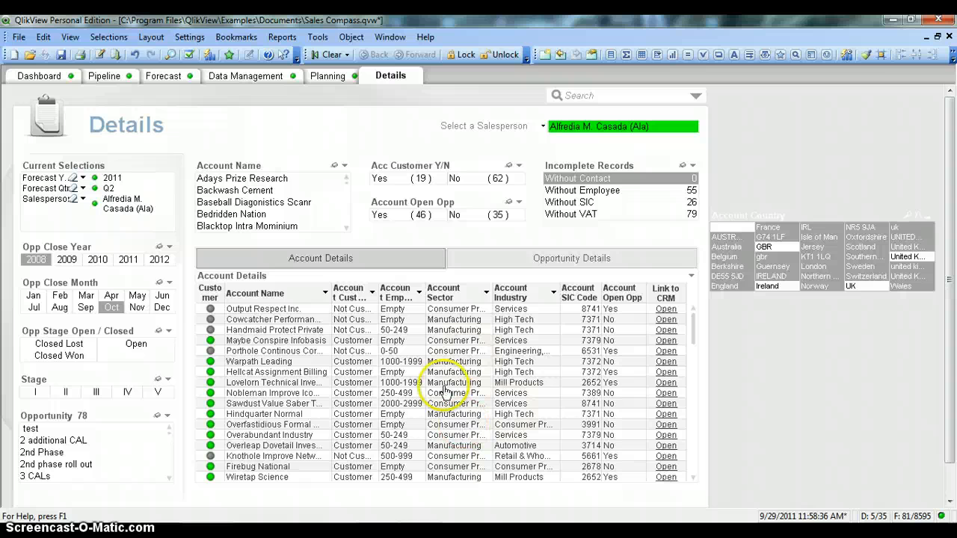
- Switch the Account Country list box from a fixed number of columns to Single Column and stretch it down to near the sheet's lower edge
{"action": "right_click", "coordinate": [812, 217]}
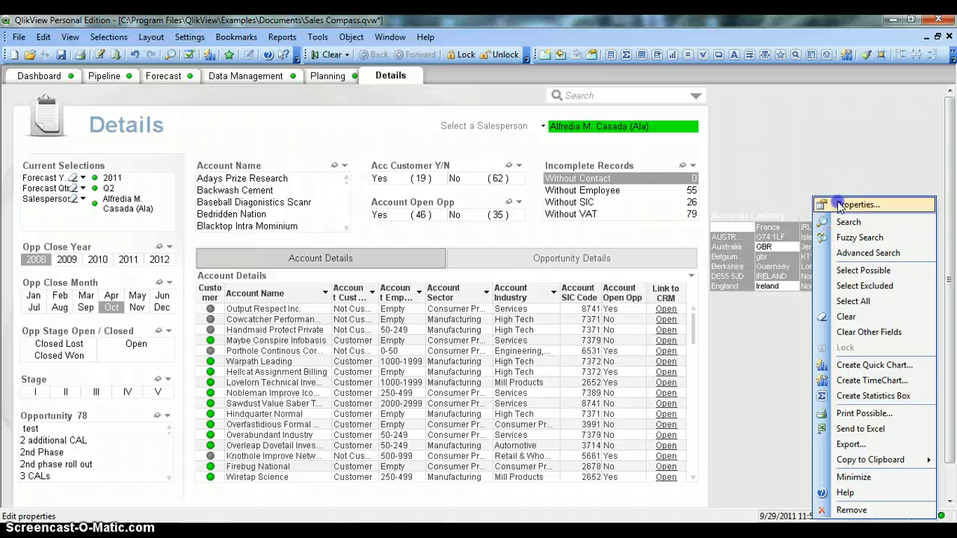
{"action": "left_click", "coordinate": [838, 200]}
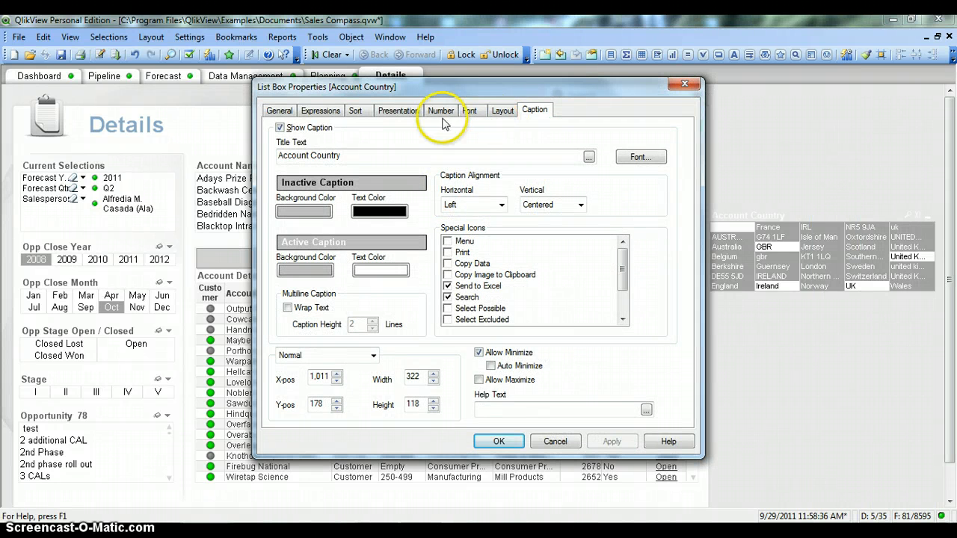
{"action": "left_click", "coordinate": [399, 111]}
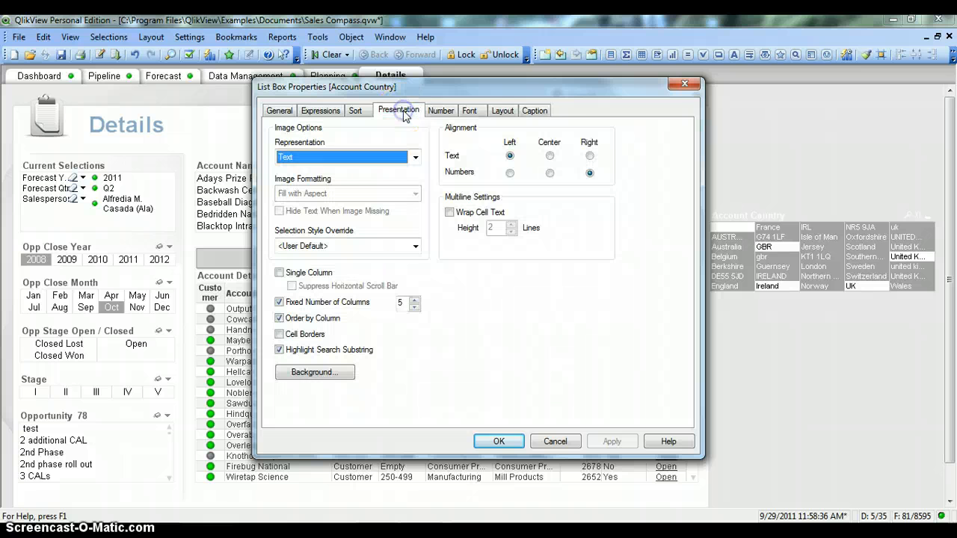
{"action": "left_click", "coordinate": [323, 303]}
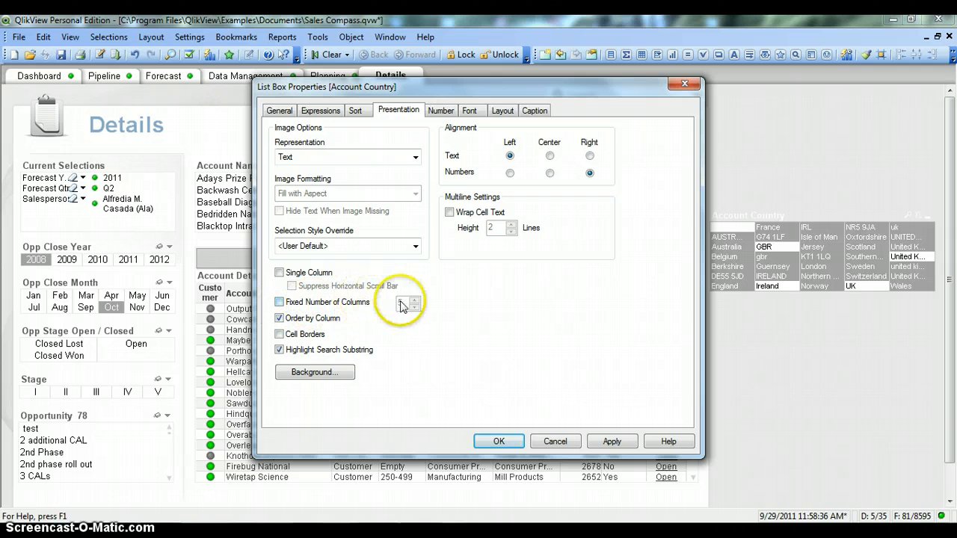
{"action": "left_click", "coordinate": [314, 274]}
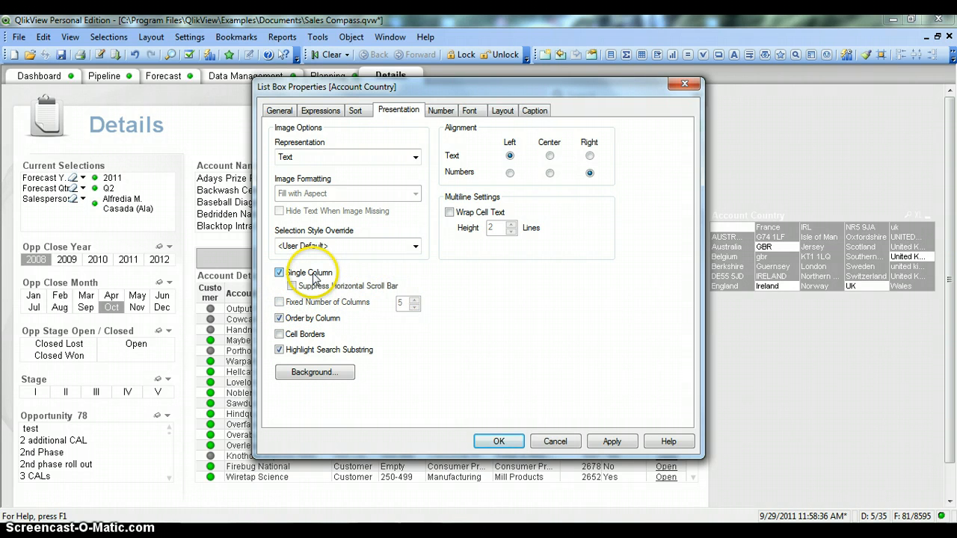
{"action": "left_click", "coordinate": [613, 442]}
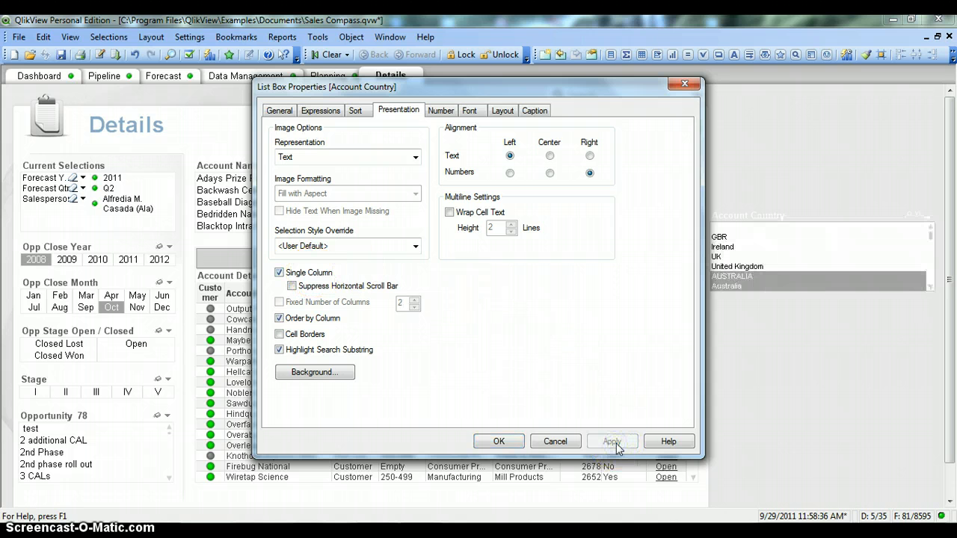
{"action": "left_click", "coordinate": [520, 445]}
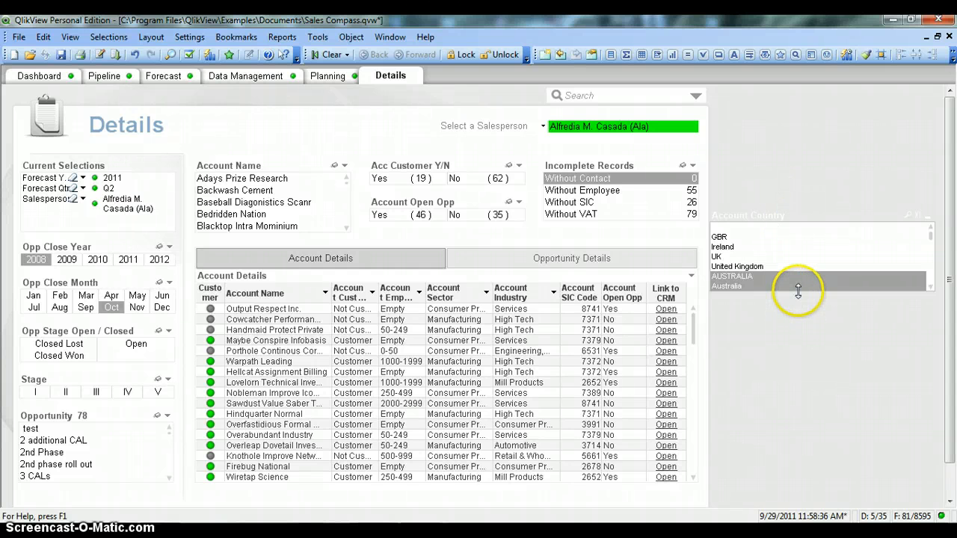
{"action": "left_click_drag", "start_coordinate": [799, 292], "coordinate": [812, 498]}
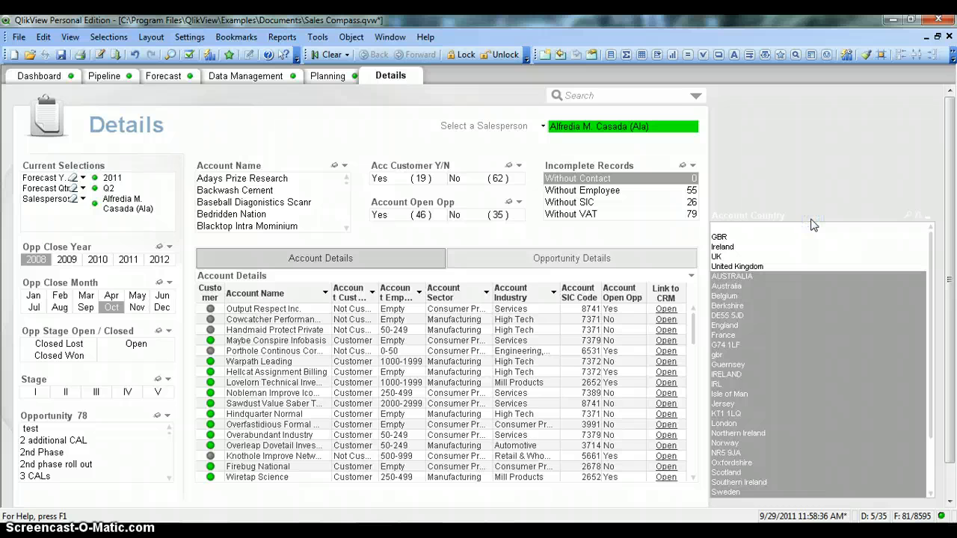
- Add a new expression to the Account Country list box and enter the function Sum() as its start
{"action": "right_click", "coordinate": [800, 307]}
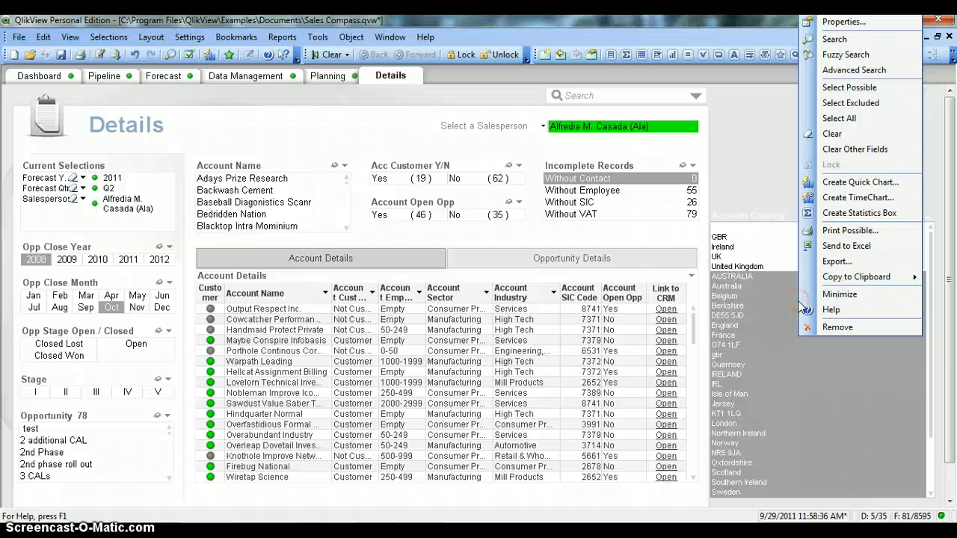
{"action": "left_click", "coordinate": [844, 23]}
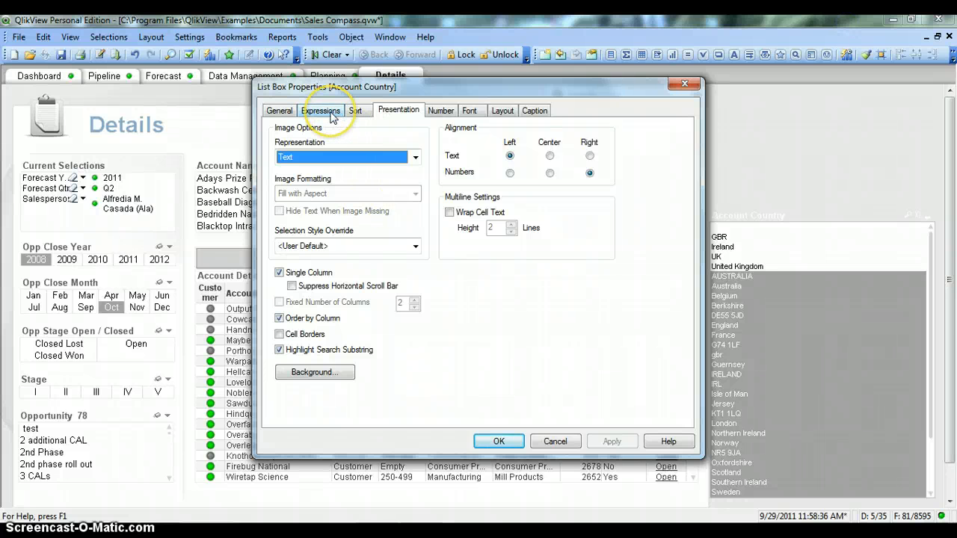
{"action": "left_click", "coordinate": [332, 113]}
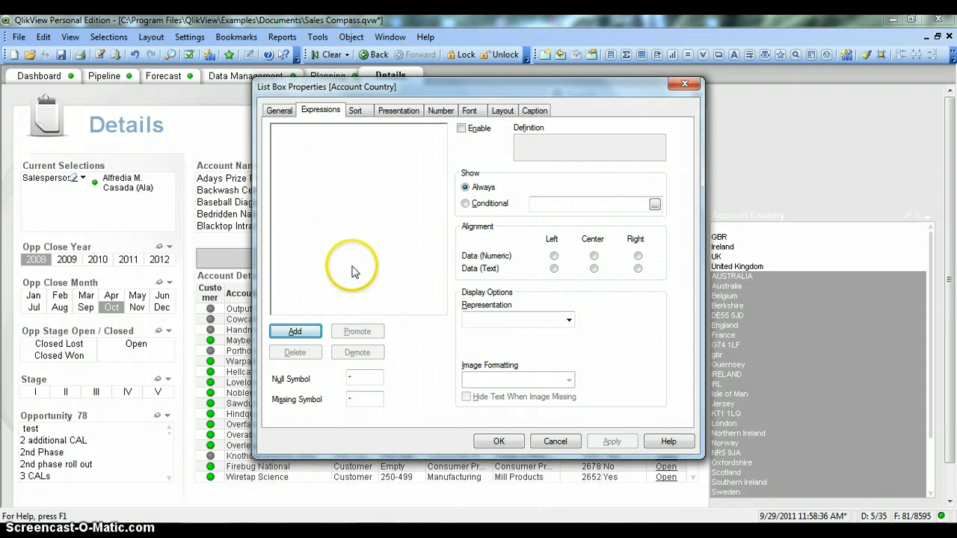
{"action": "left_click", "coordinate": [313, 333]}
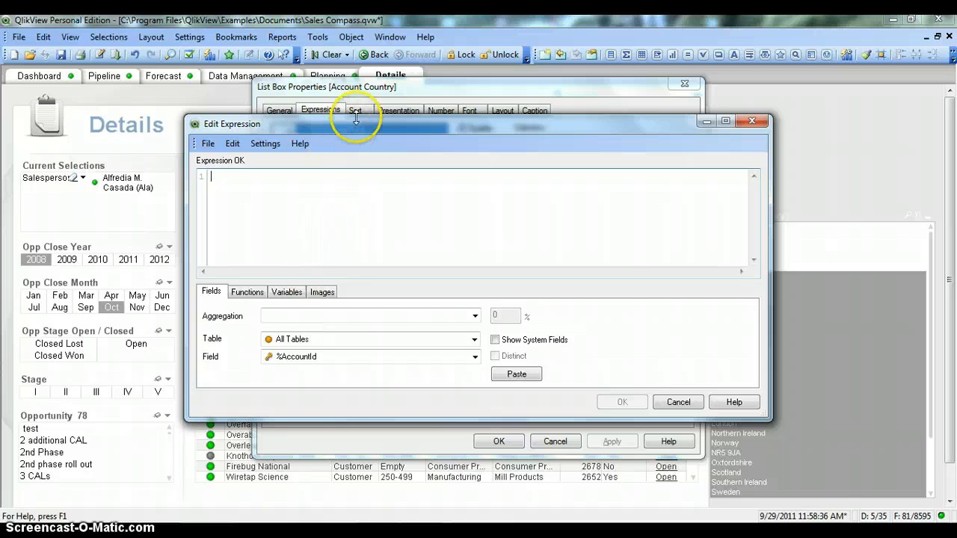
{"action": "left_click_drag", "start_coordinate": [356, 127], "coordinate": [423, 191]}
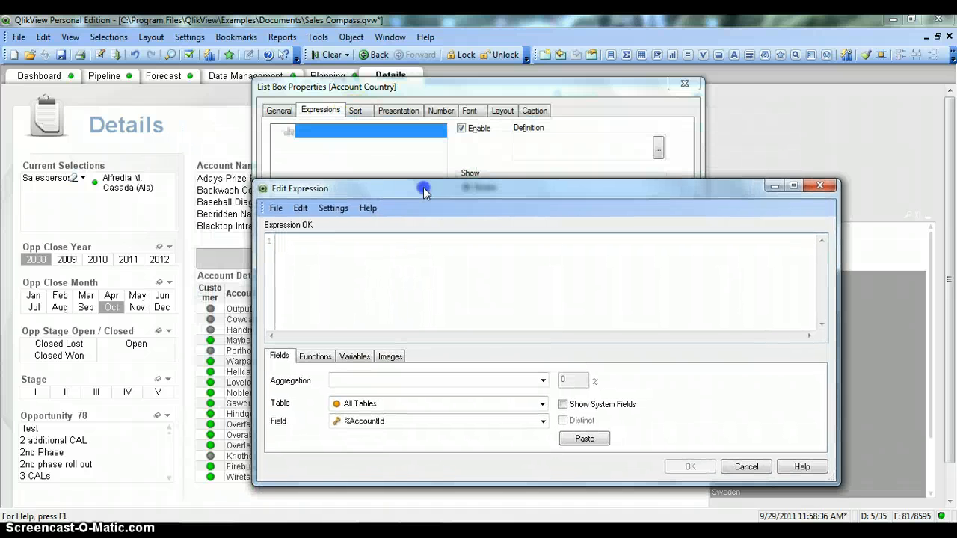
{"action": "left_click", "coordinate": [381, 260]}
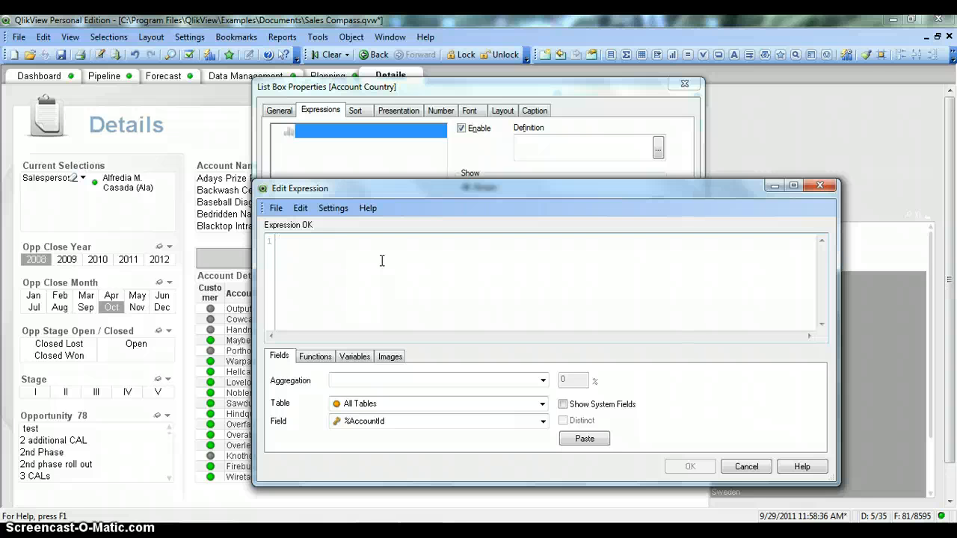
{"action": "type", "text": "Sum("}
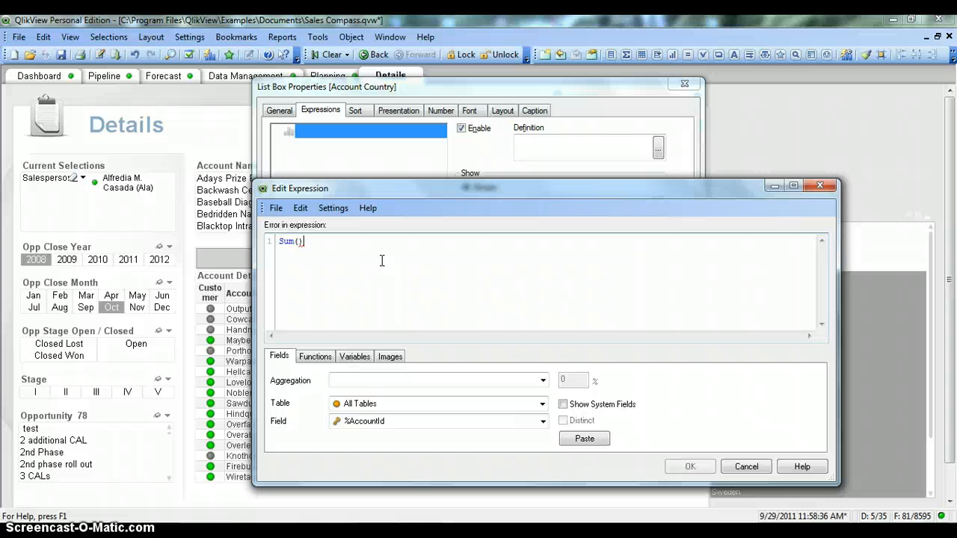
{"action": "key", "text": "Right"}
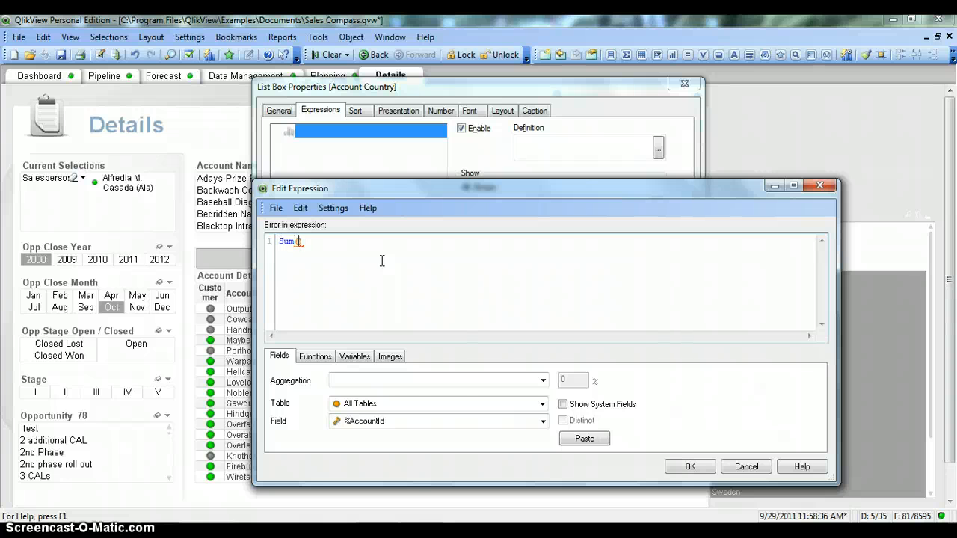
- Insert the Opp Amount field inside the parentheses to form Sum([Opp Amount]), and apply the expression to the list box
{"action": "left_click", "coordinate": [449, 421]}
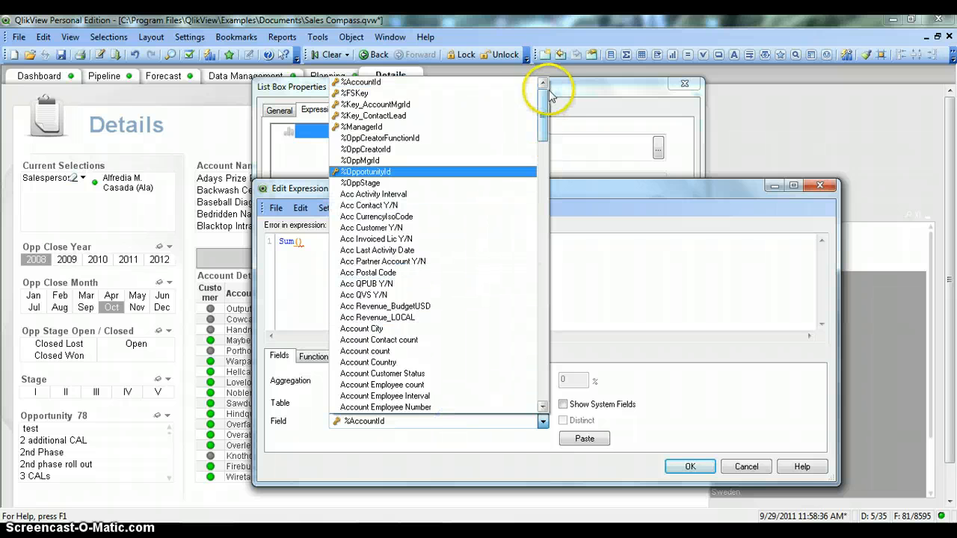
{"action": "left_click_drag", "start_coordinate": [545, 97], "coordinate": [545, 279]}
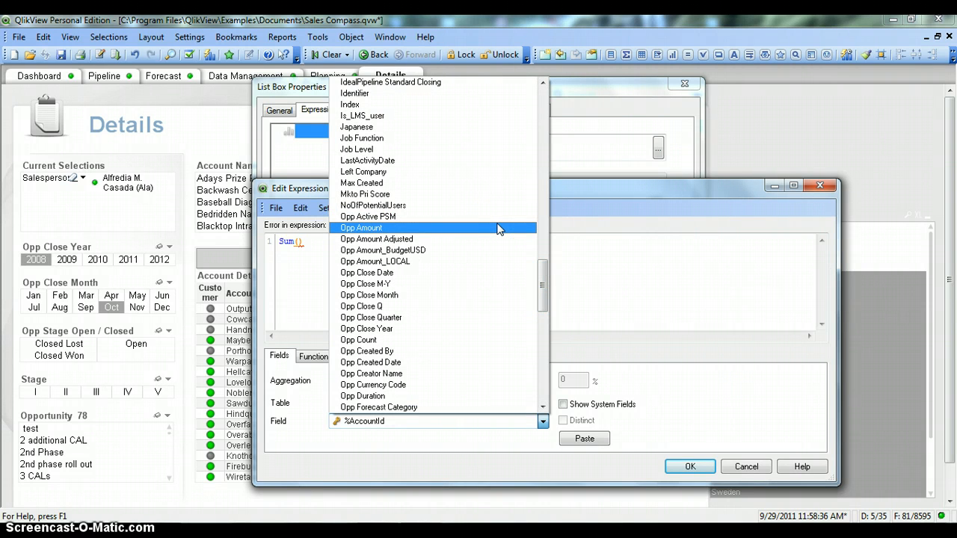
{"action": "left_click", "coordinate": [500, 228]}
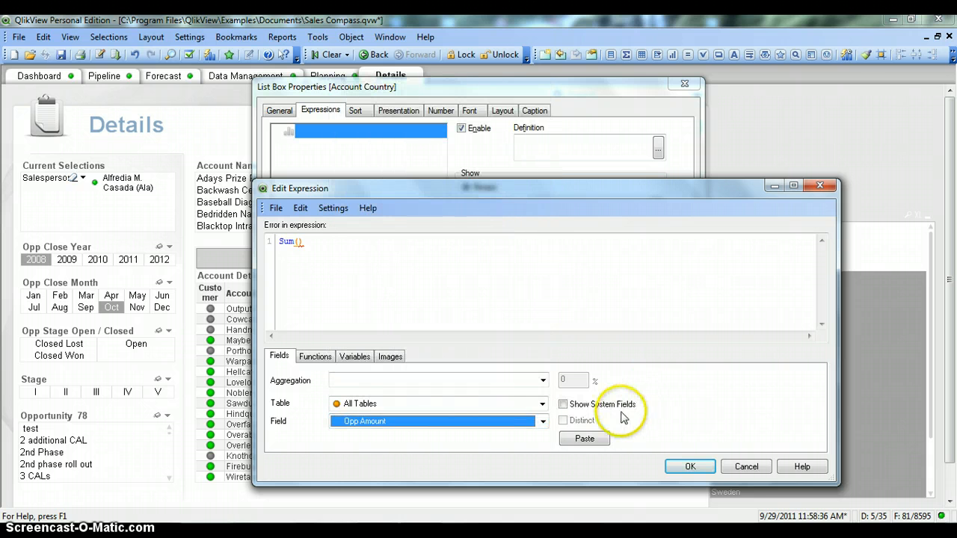
{"action": "left_click", "coordinate": [584, 439]}
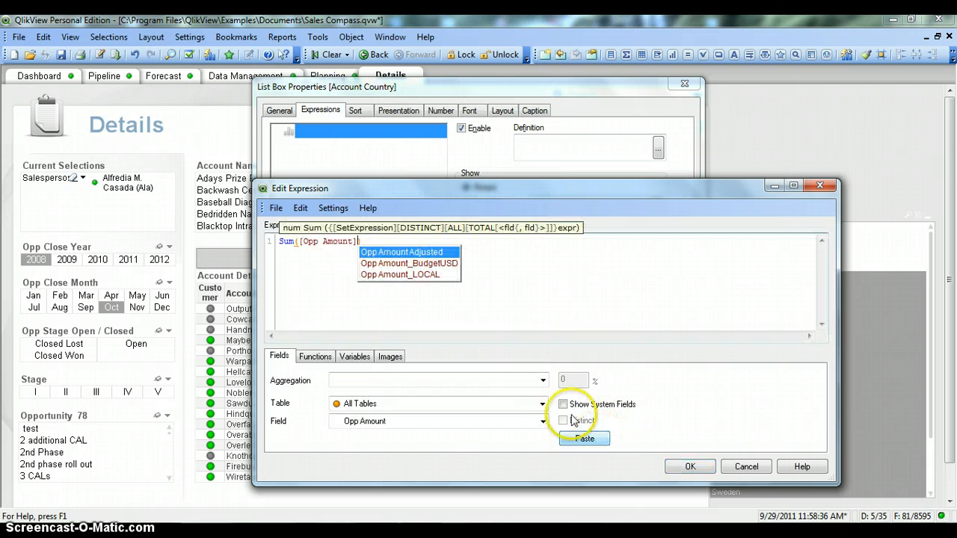
{"action": "left_click", "coordinate": [378, 241]}
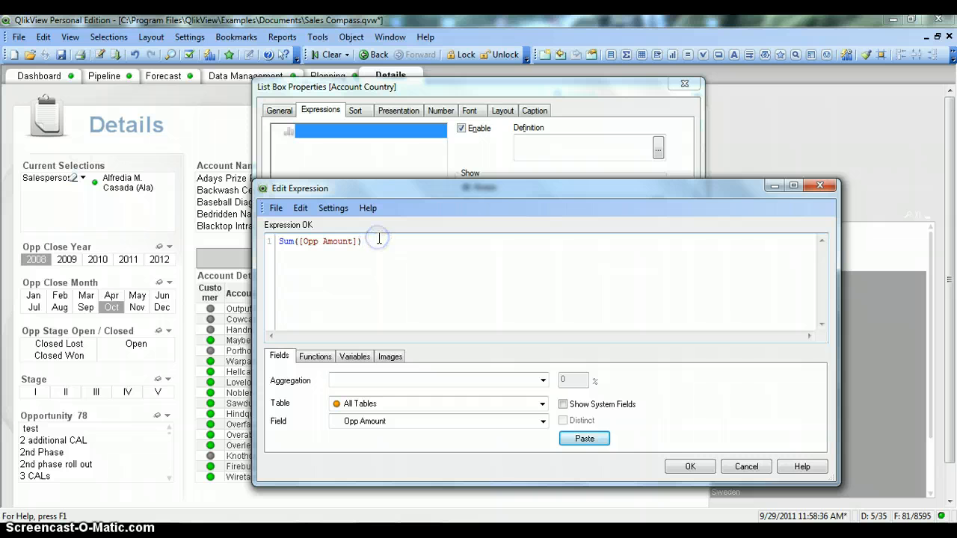
{"action": "left_click", "coordinate": [690, 468]}
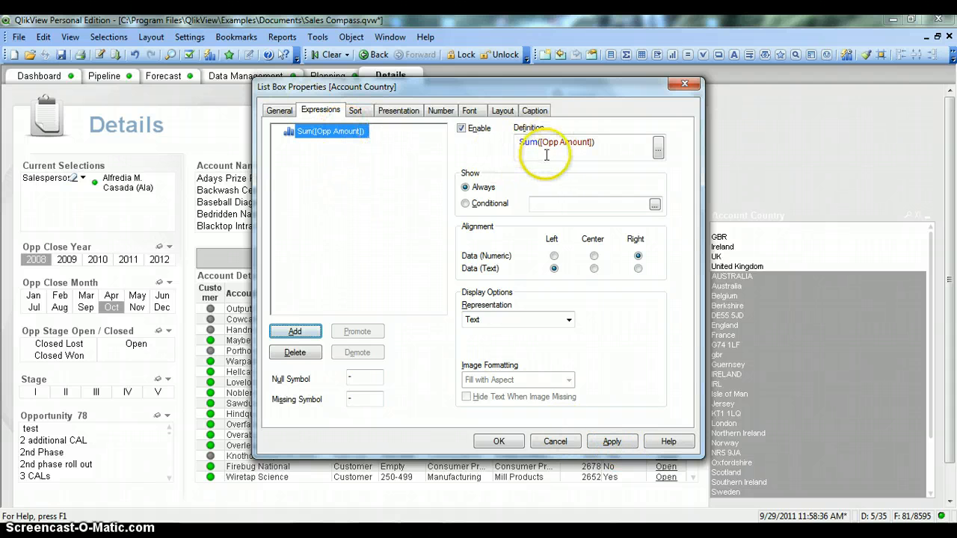
{"action": "left_click", "coordinate": [610, 442]}
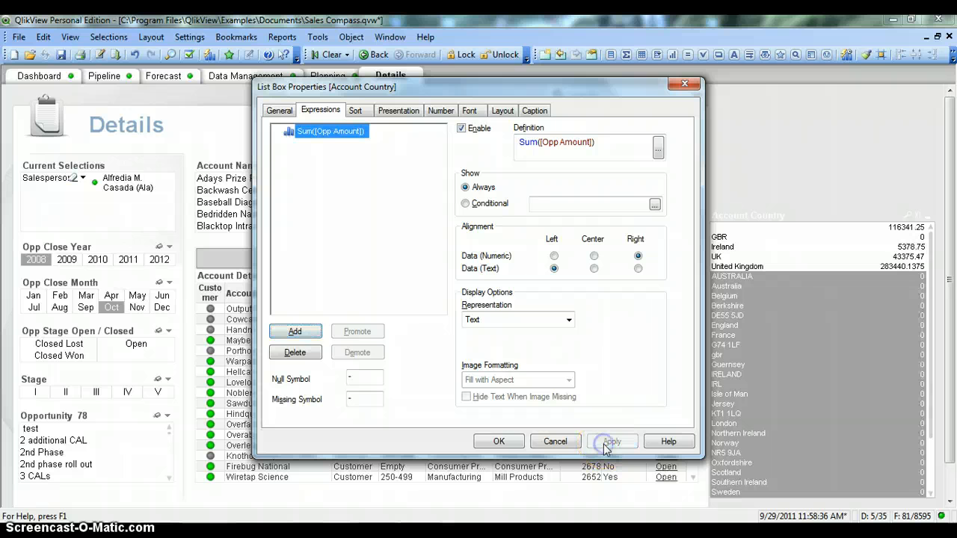
{"action": "left_click", "coordinate": [497, 441]}
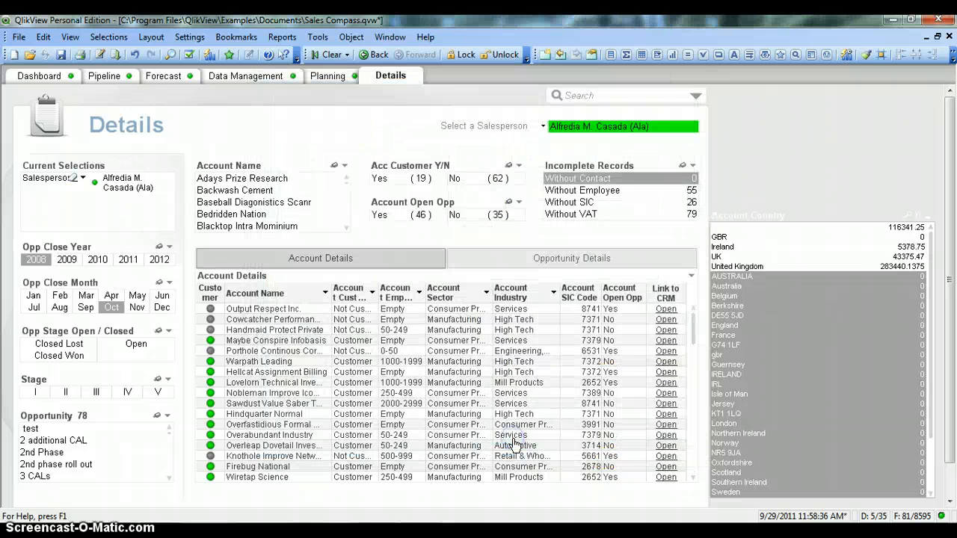